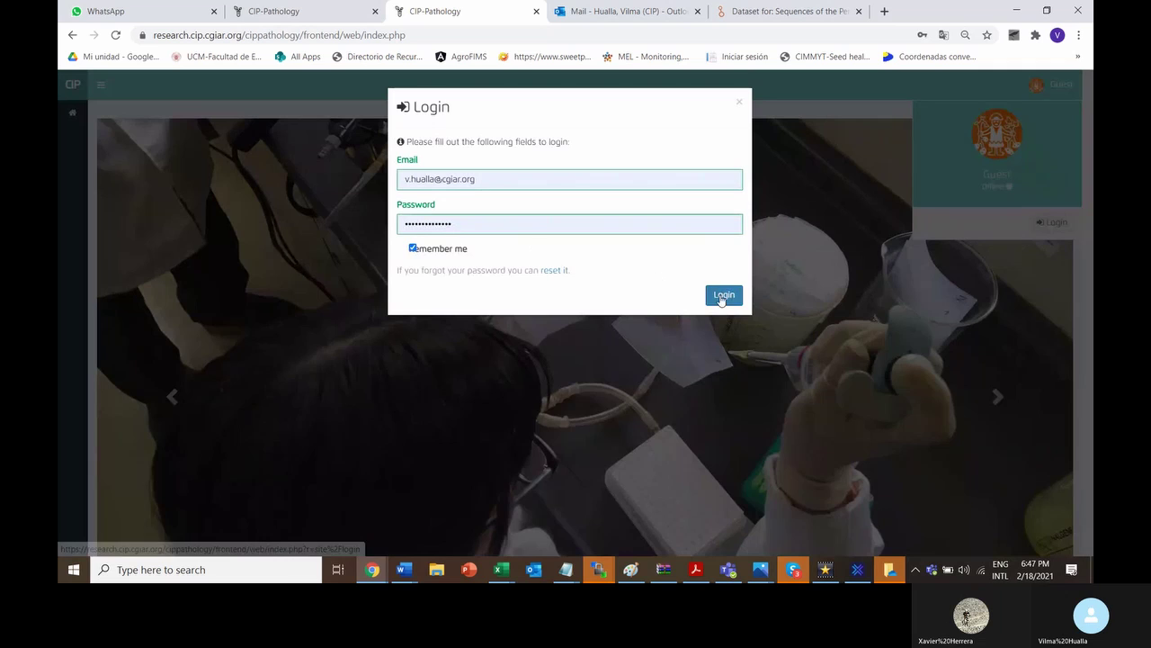
Submit the lab account's email and password to reach the dashboard with 16 new and 92 created requests.
left_click(721, 295)
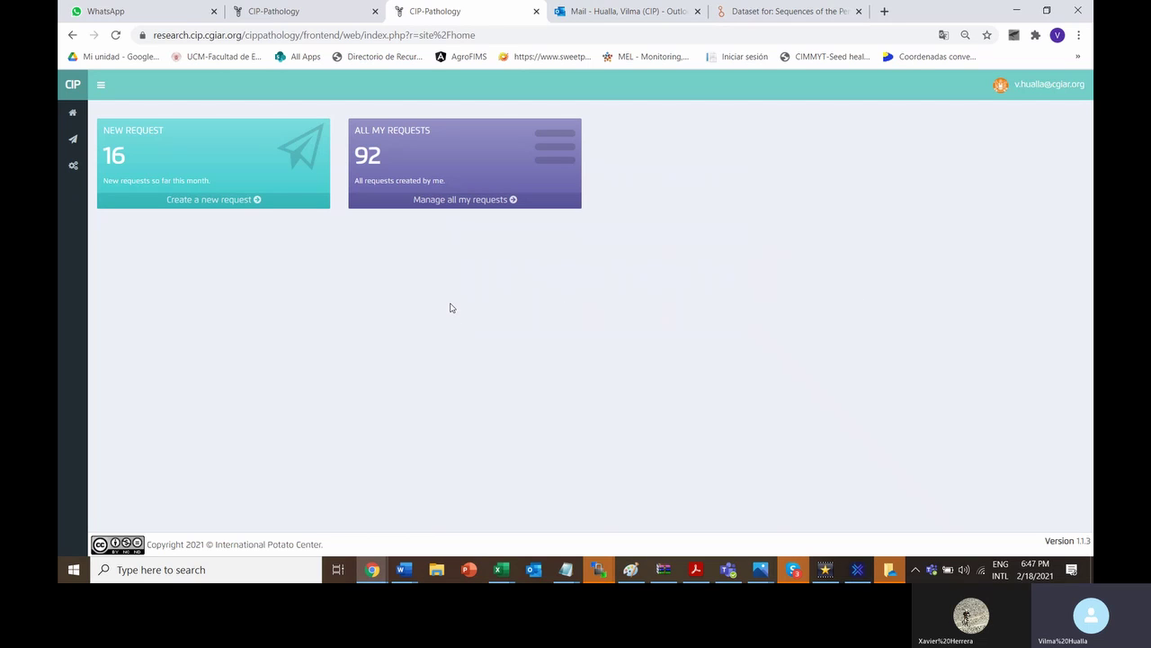
Look over All My Requests, then start a blank new request from the home dashboard.
left_click(400, 162)
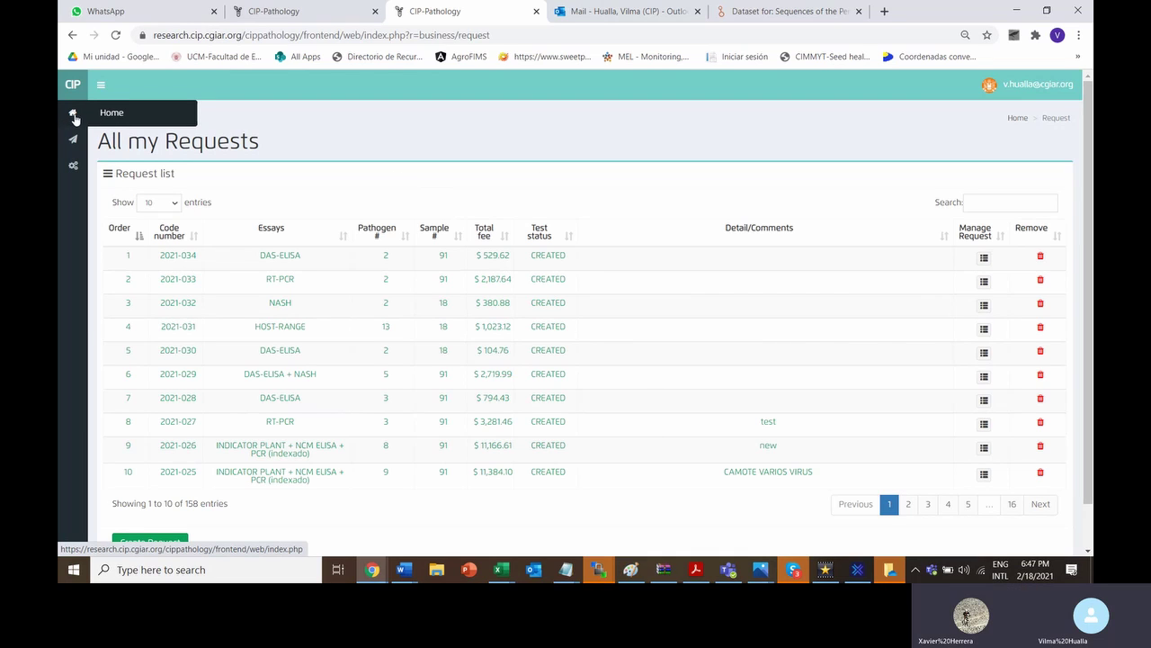
left_click(113, 115)
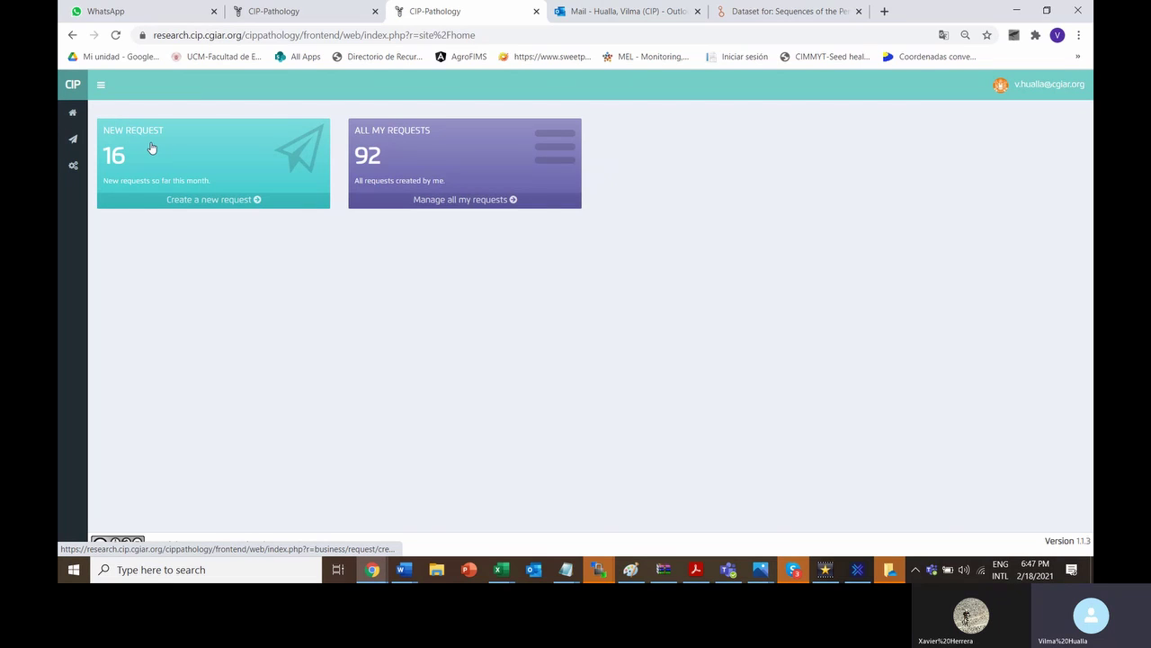
left_click(152, 148)
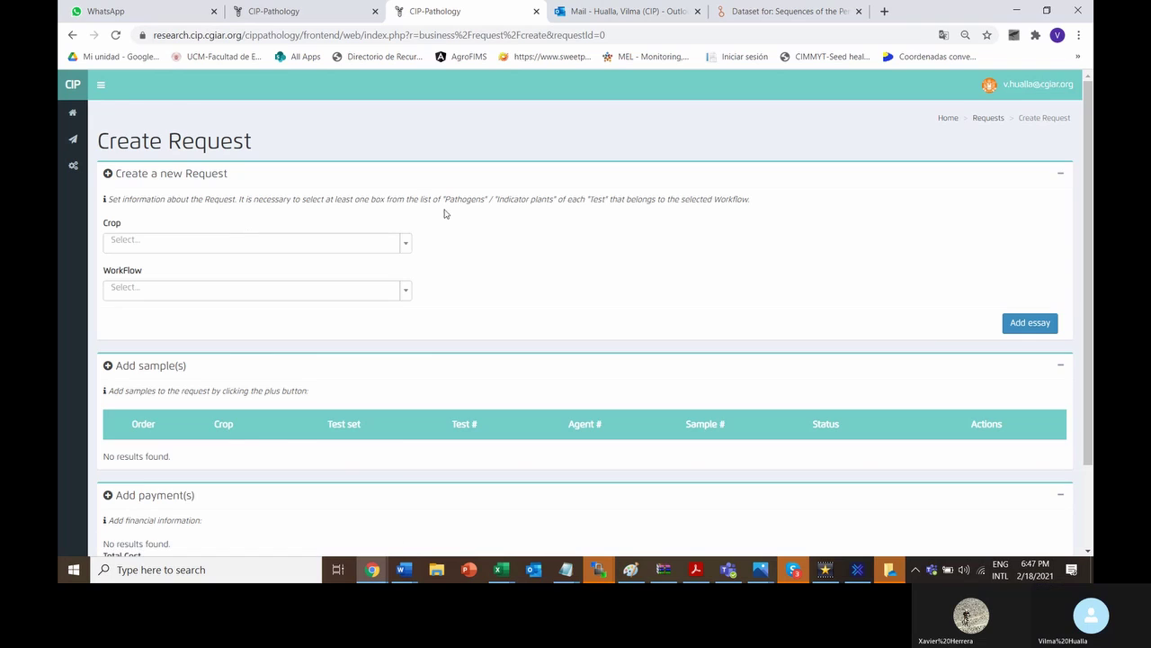
Choose Potato as the crop and view its available workflows.
scroll(456, 218, "down", 2)
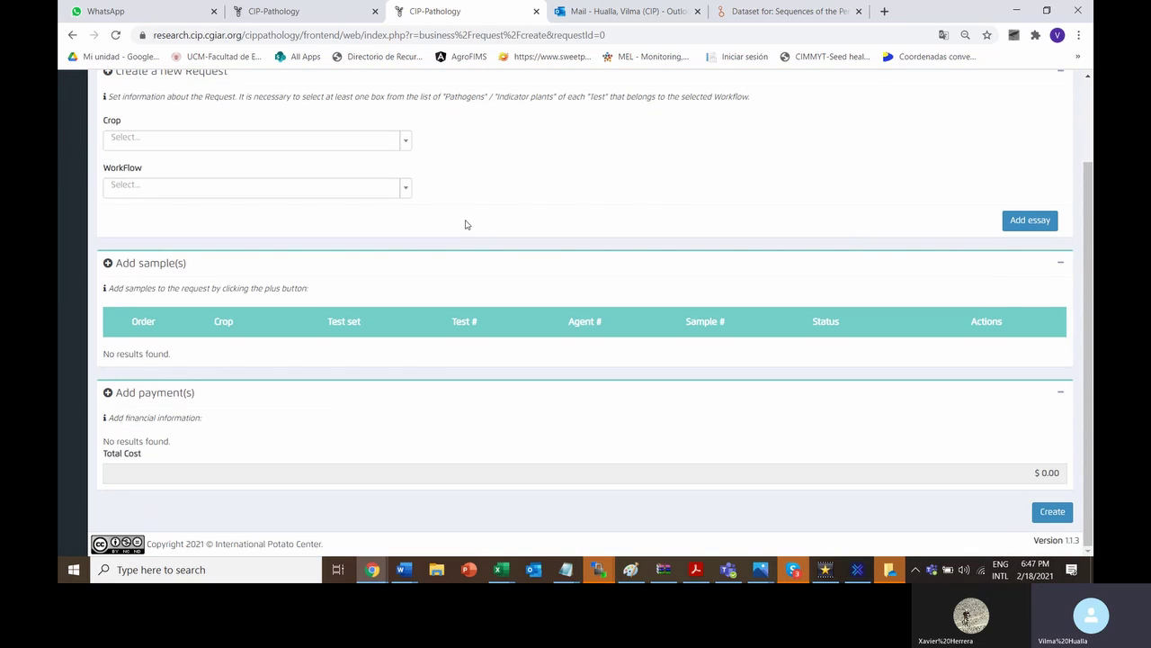
scroll(469, 211, "up", 2)
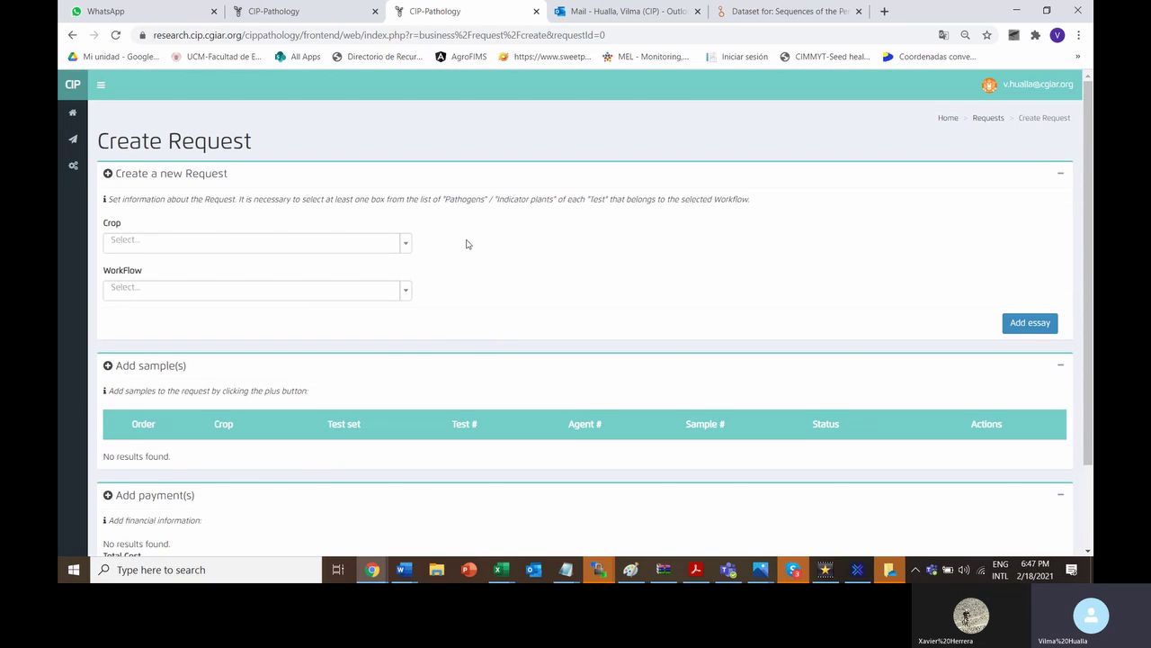
left_click(288, 251)
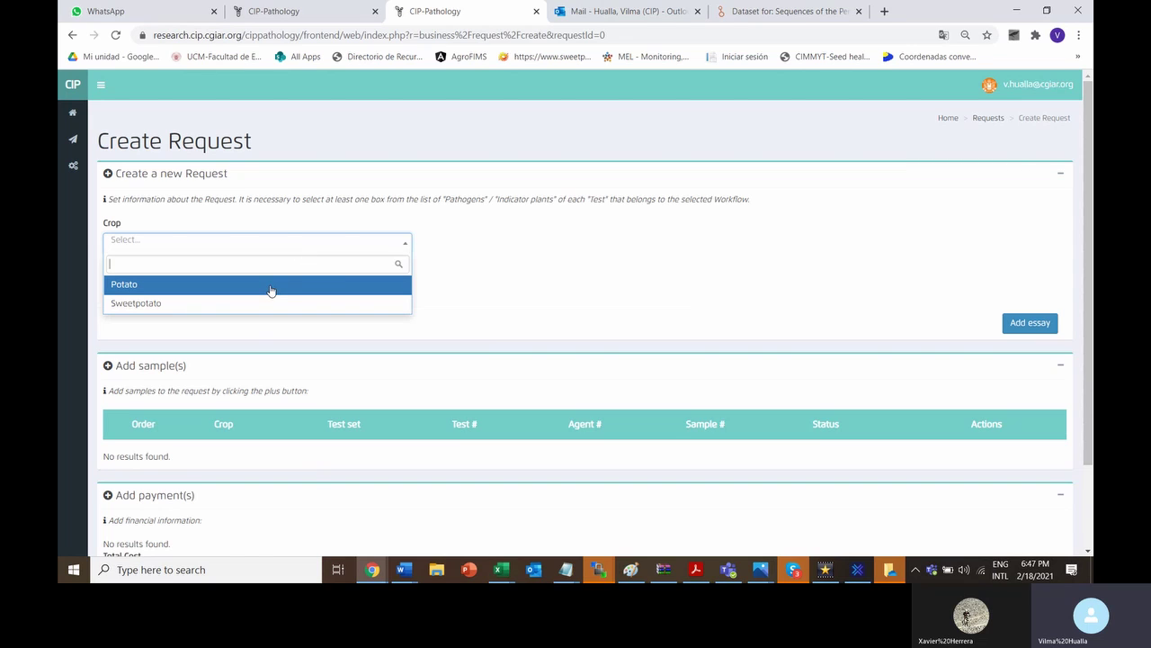
left_click(271, 291)
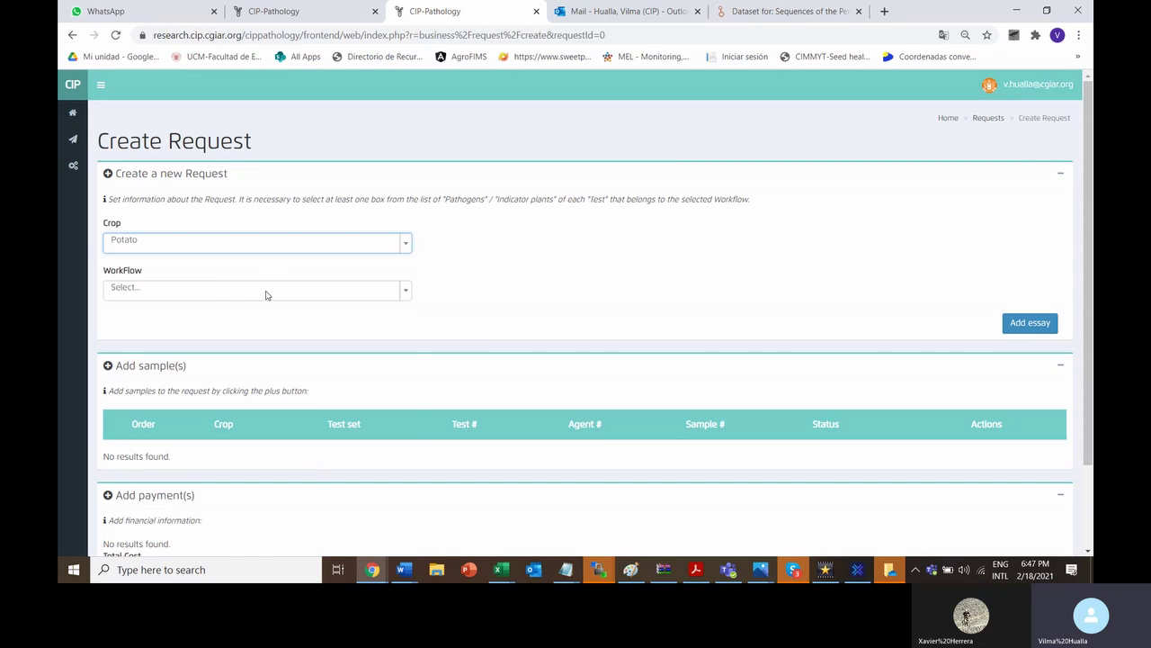
left_click(266, 295)
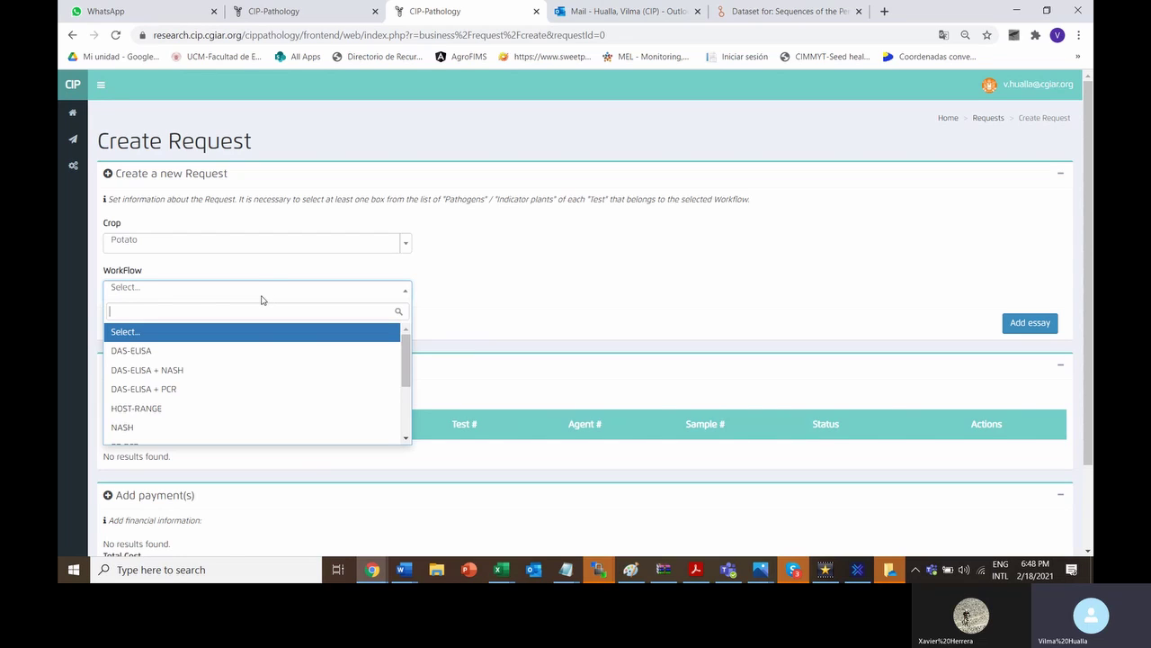
Compare Sweetpotato's workflows, then switch the crop back to Potato.
left_click(261, 297)
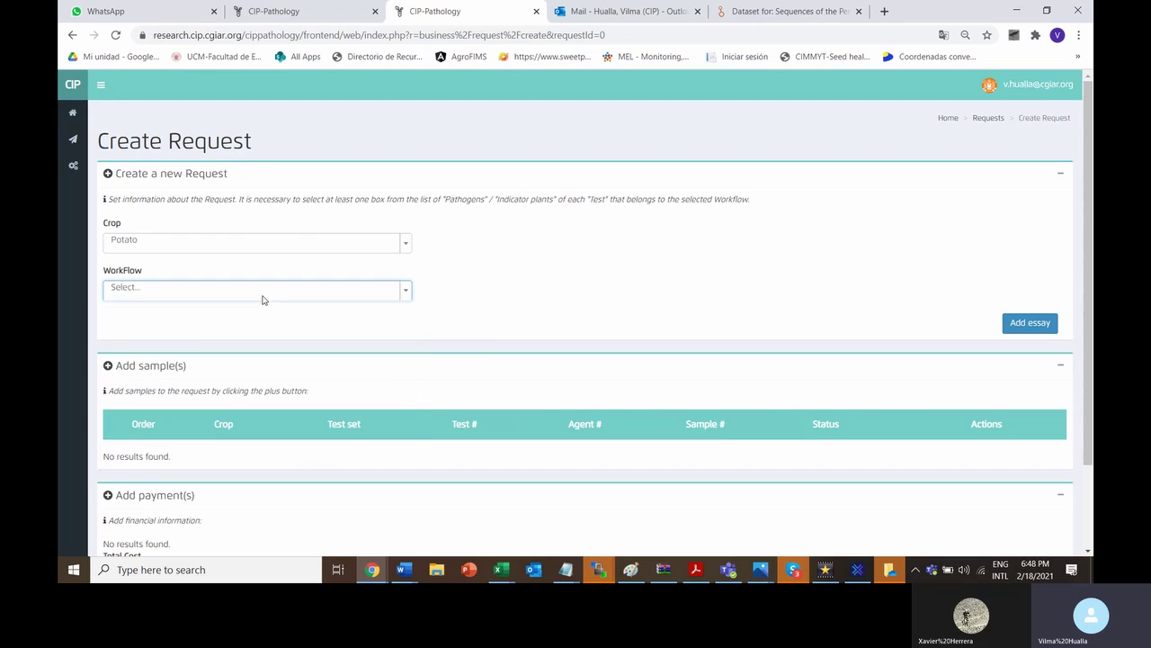
left_click(238, 252)
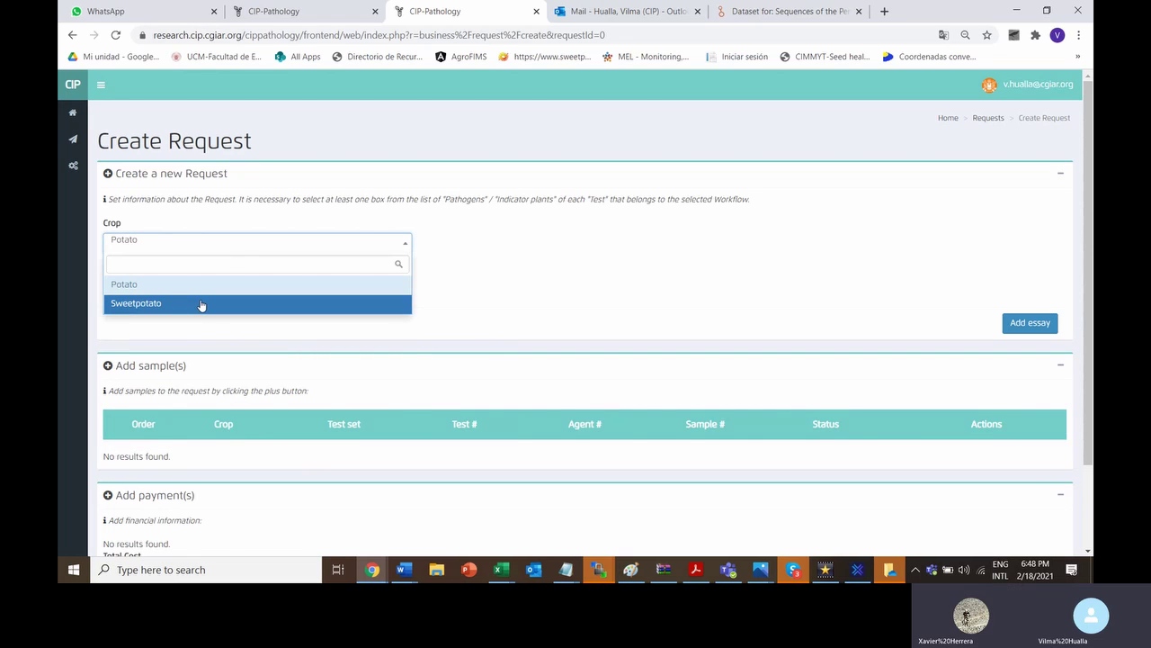
left_click(200, 305)
left_click(216, 295)
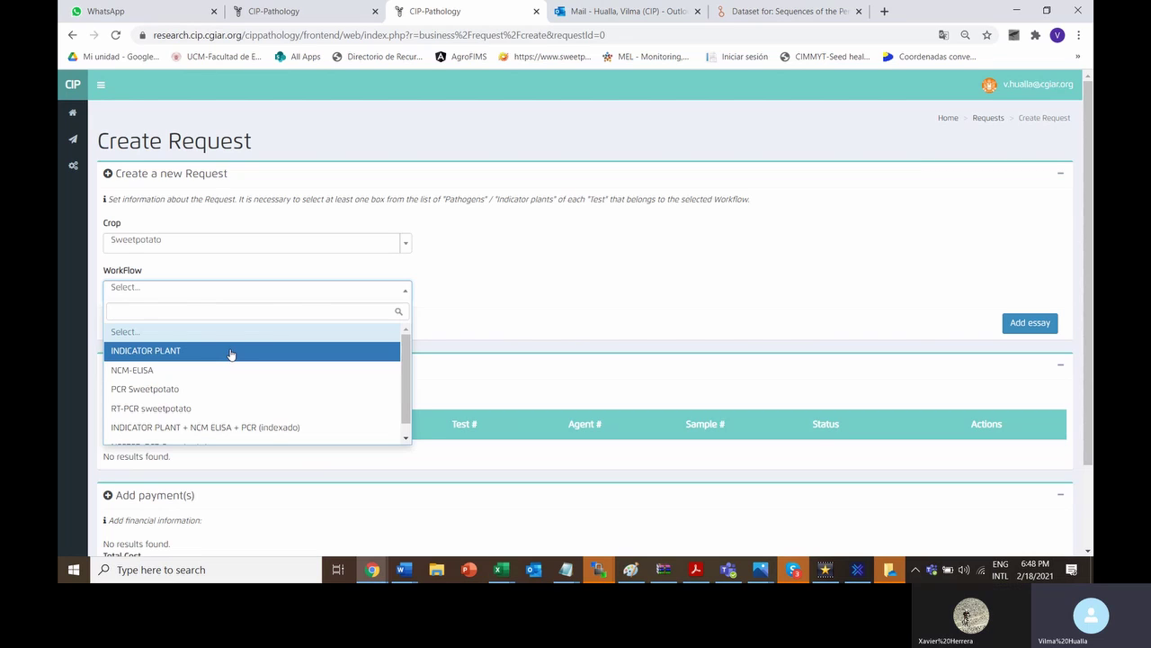
left_click(233, 253)
left_click(188, 286)
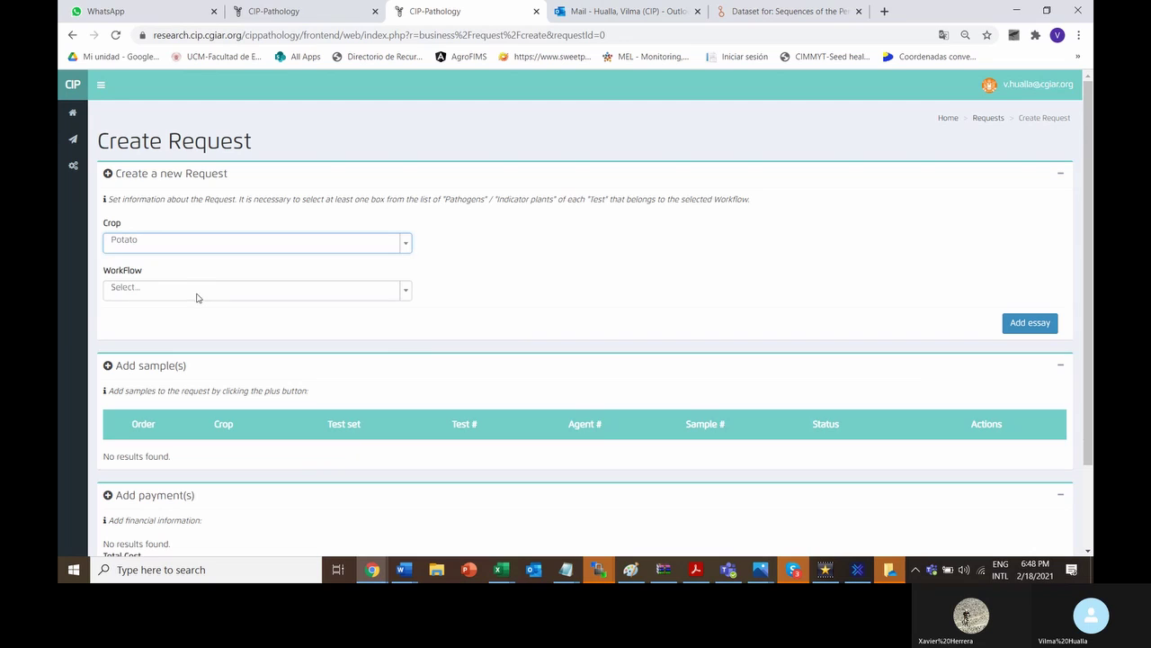
left_click(200, 297)
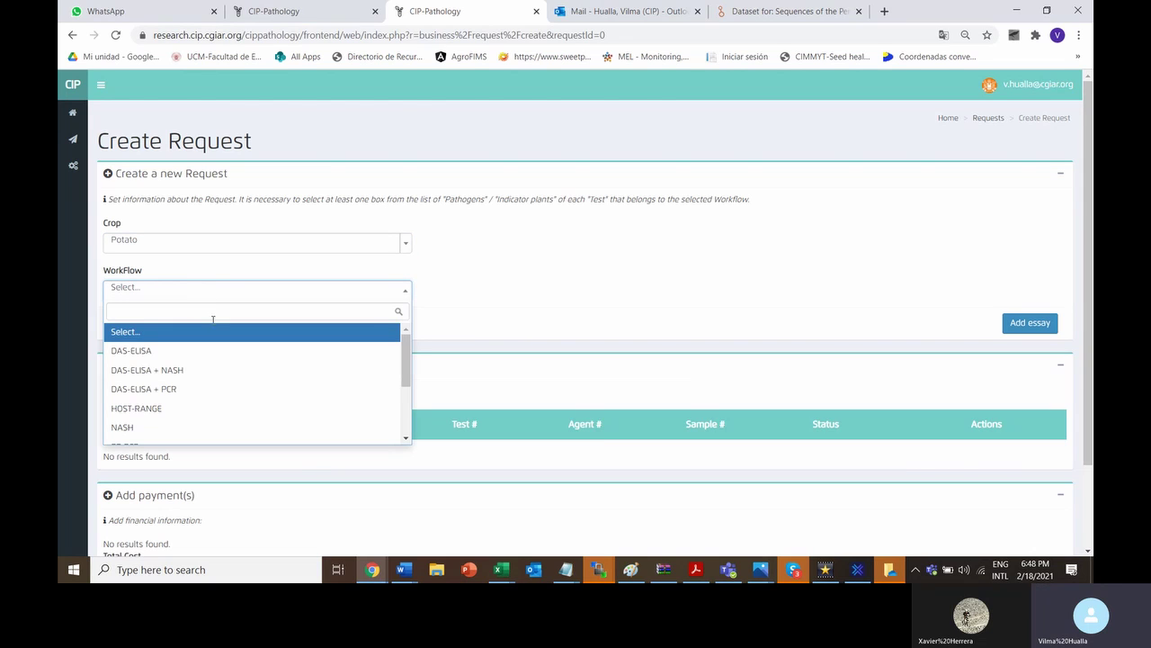
scroll(239, 393, "down", 3)
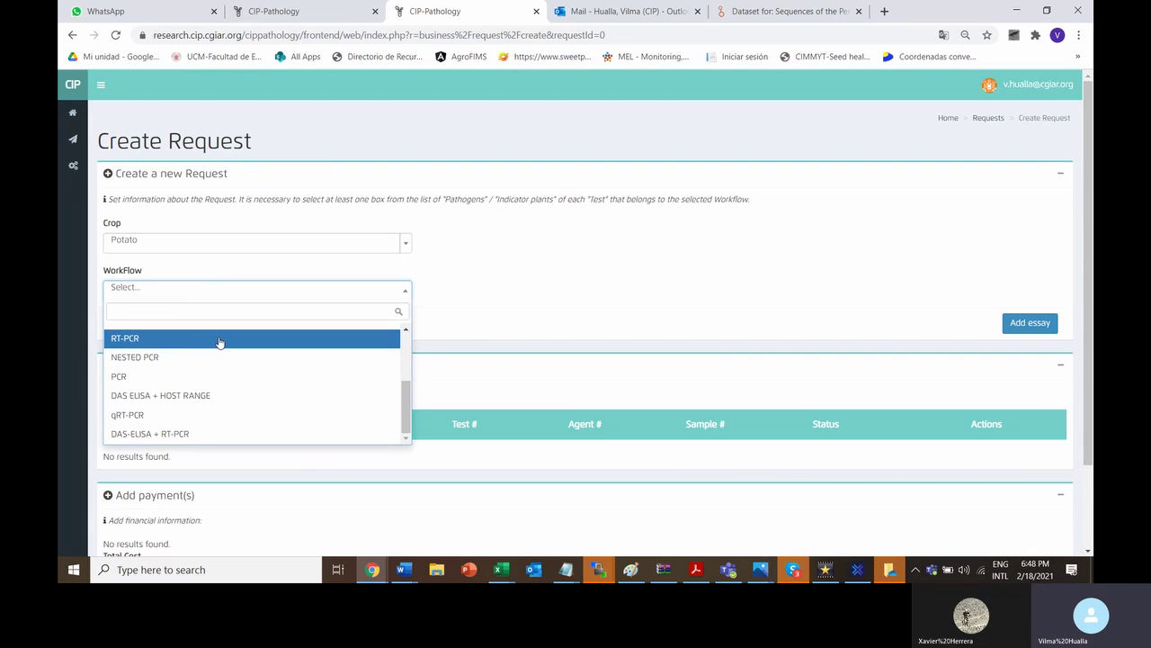
Add an RT-PCR essay for PLRV, PVX and PSTVd as sample row 1.
left_click(219, 340)
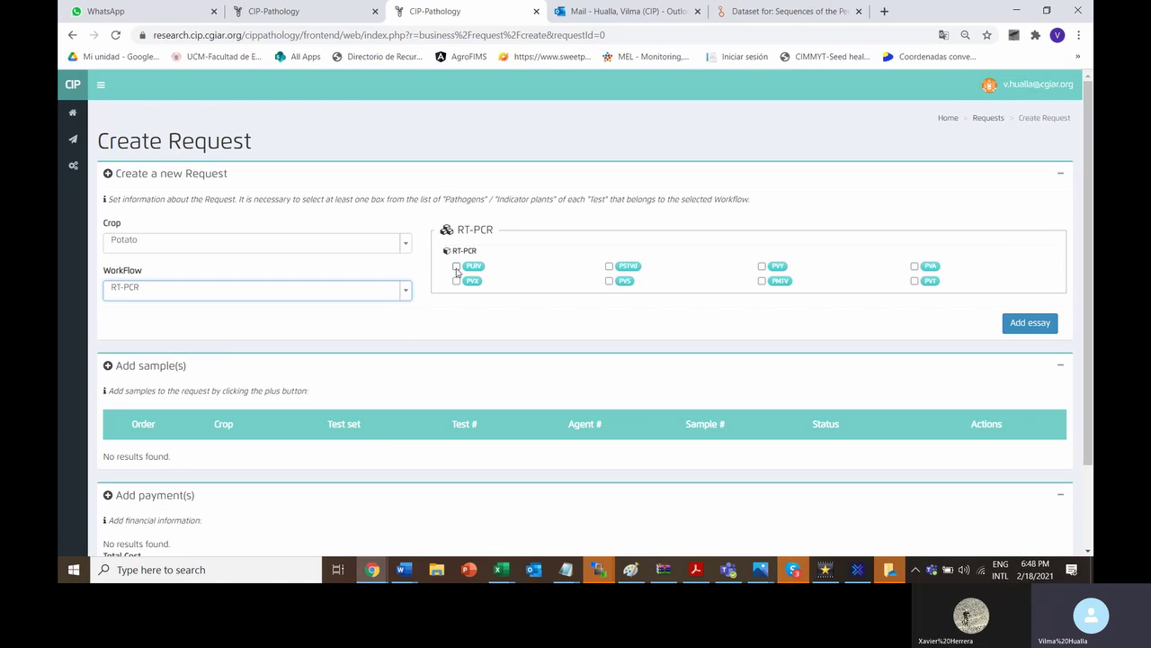
left_click(456, 267)
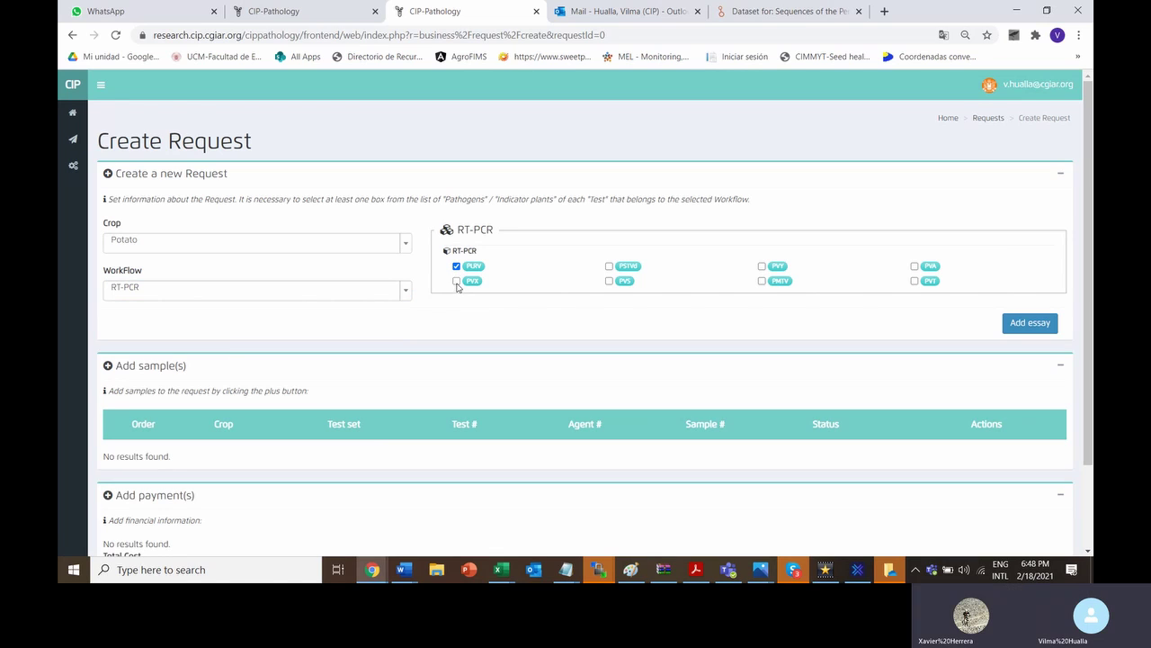
left_click(456, 282)
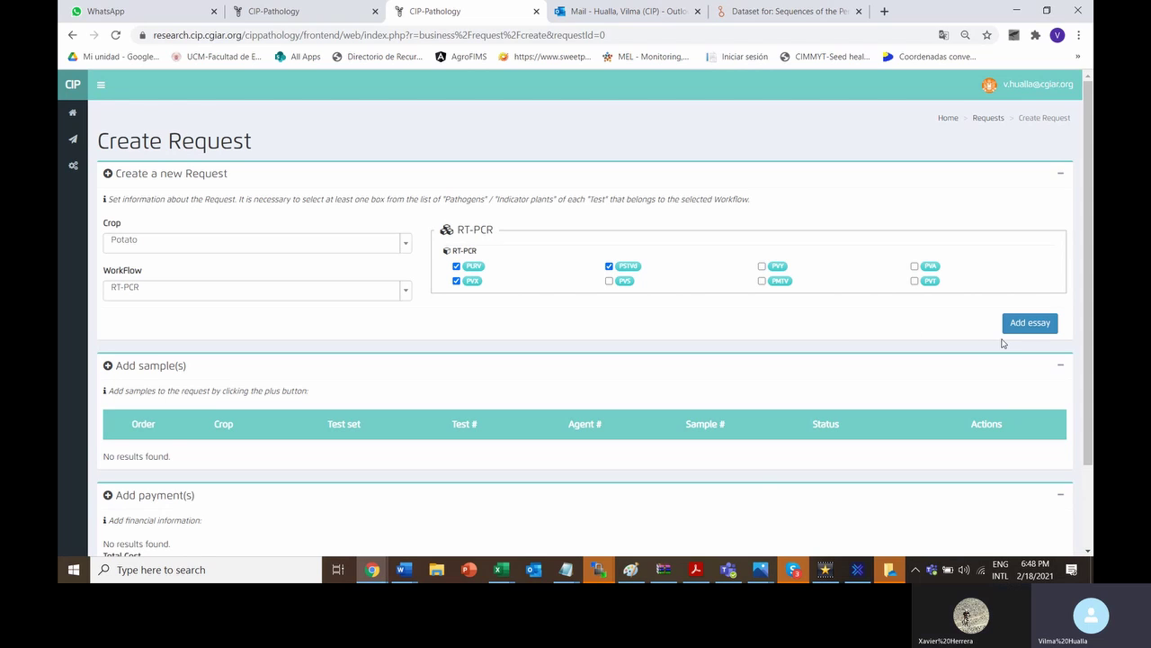
left_click(1027, 324)
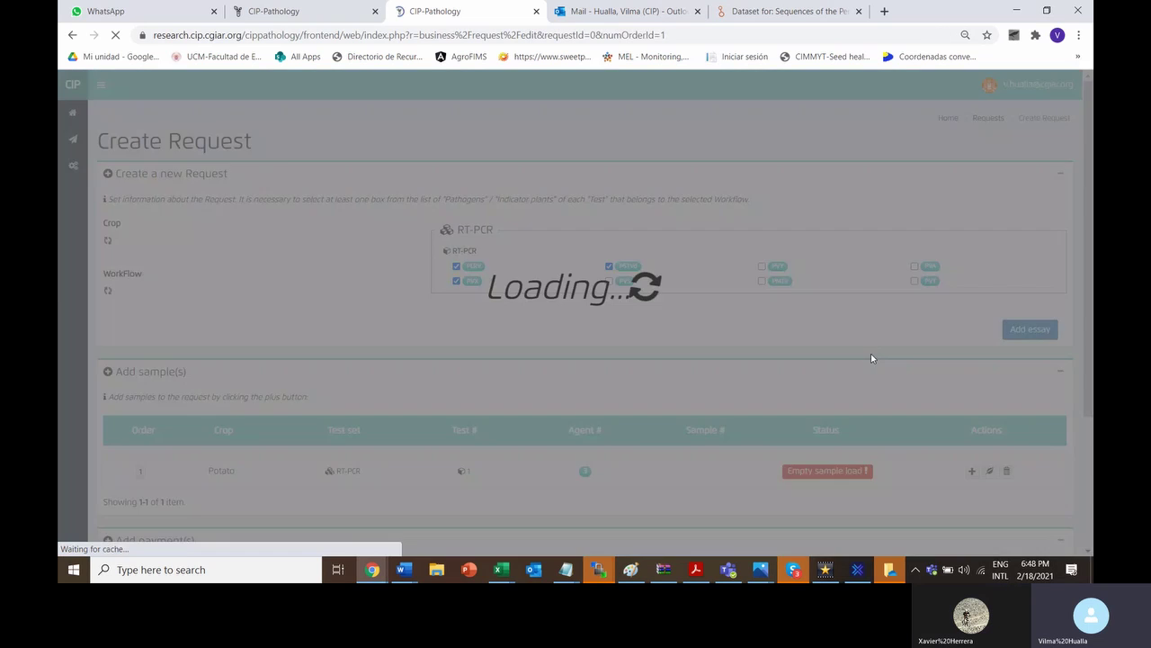
scroll(845, 369, "down", 2)
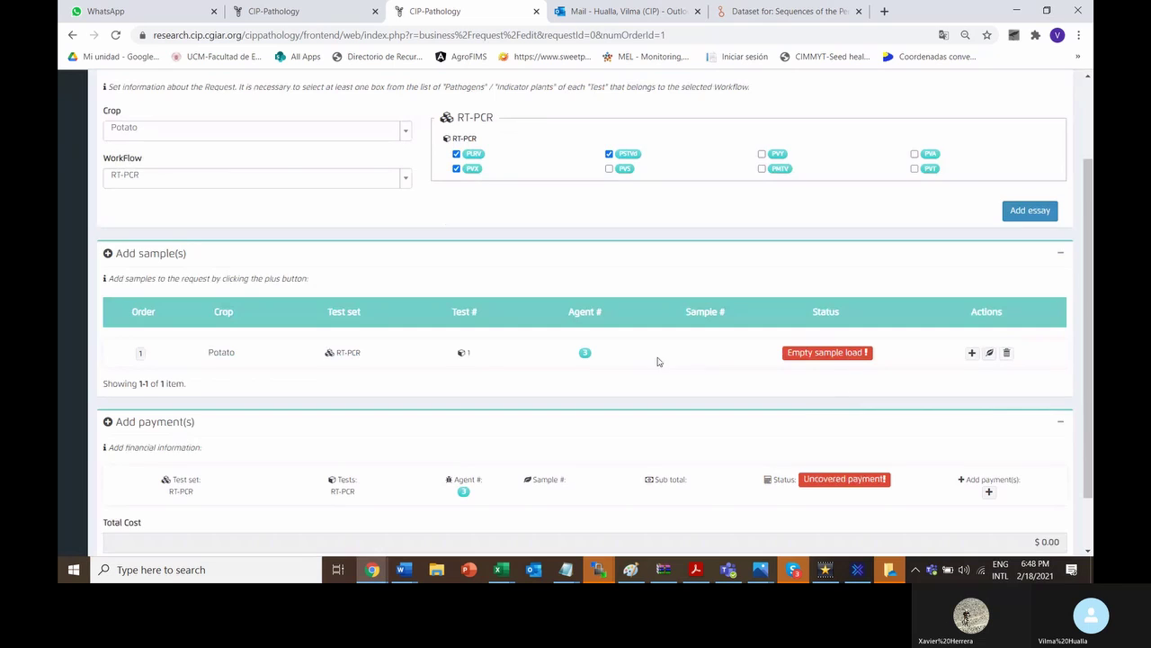
scroll(657, 361, "down", 1)
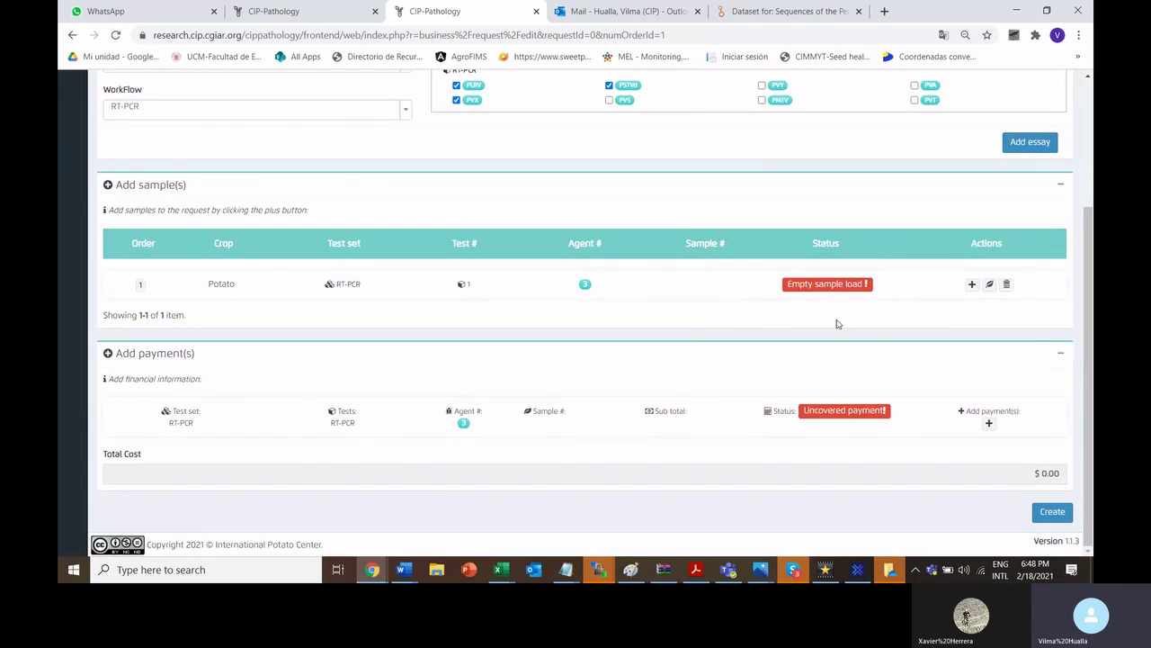
Paste the potato sample accession numbers for the RT-PCR essay and set the sample type to LEAVES.
left_click(971, 284)
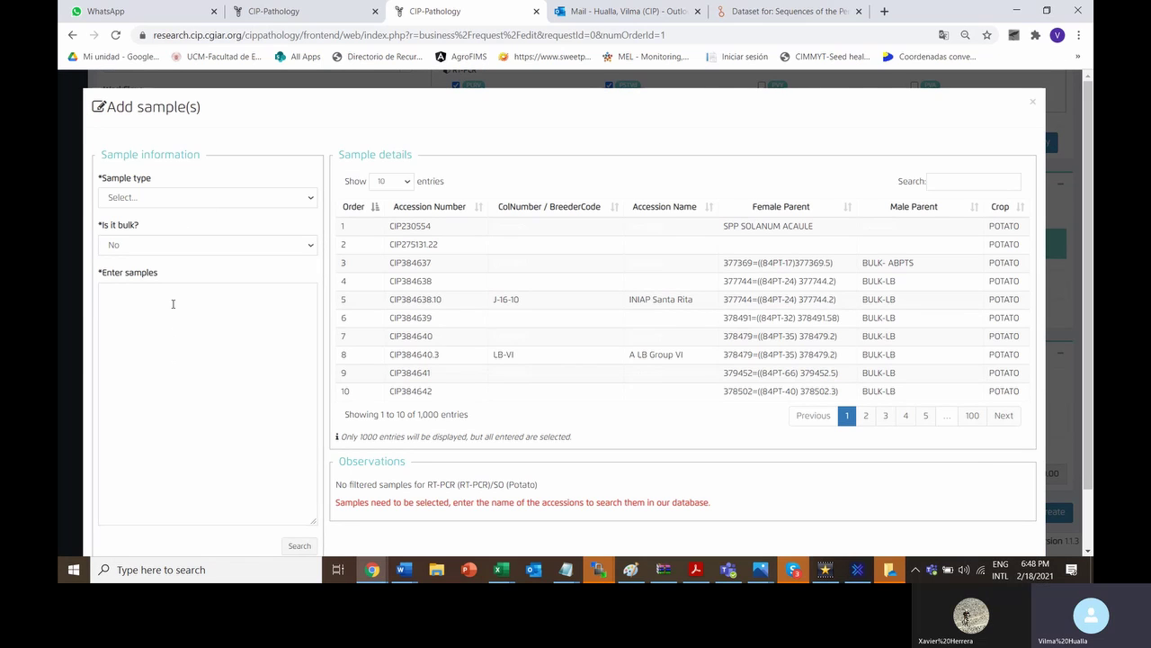
left_click(167, 304)
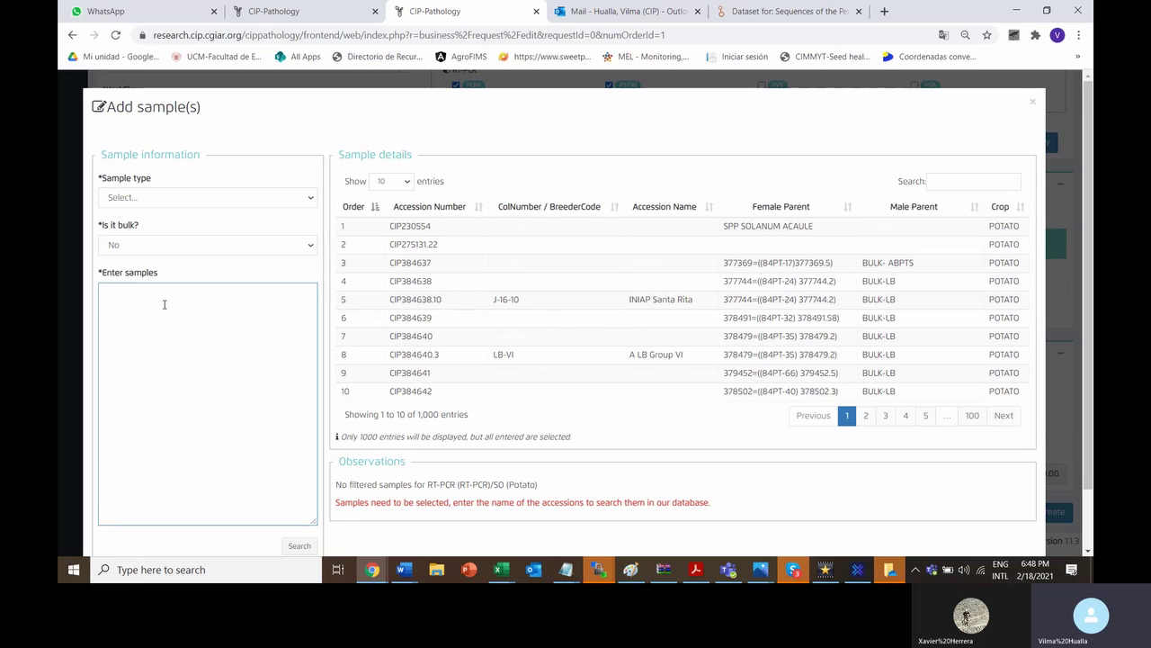
key("ctrl+v")
left_click(164, 197)
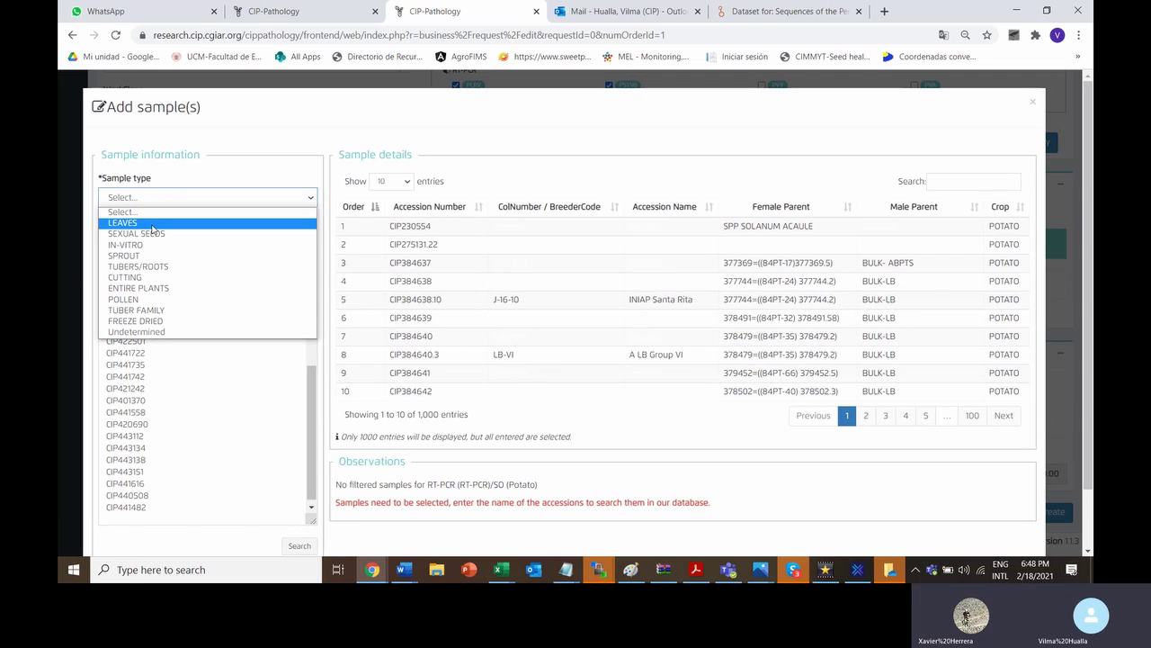
left_click(152, 223)
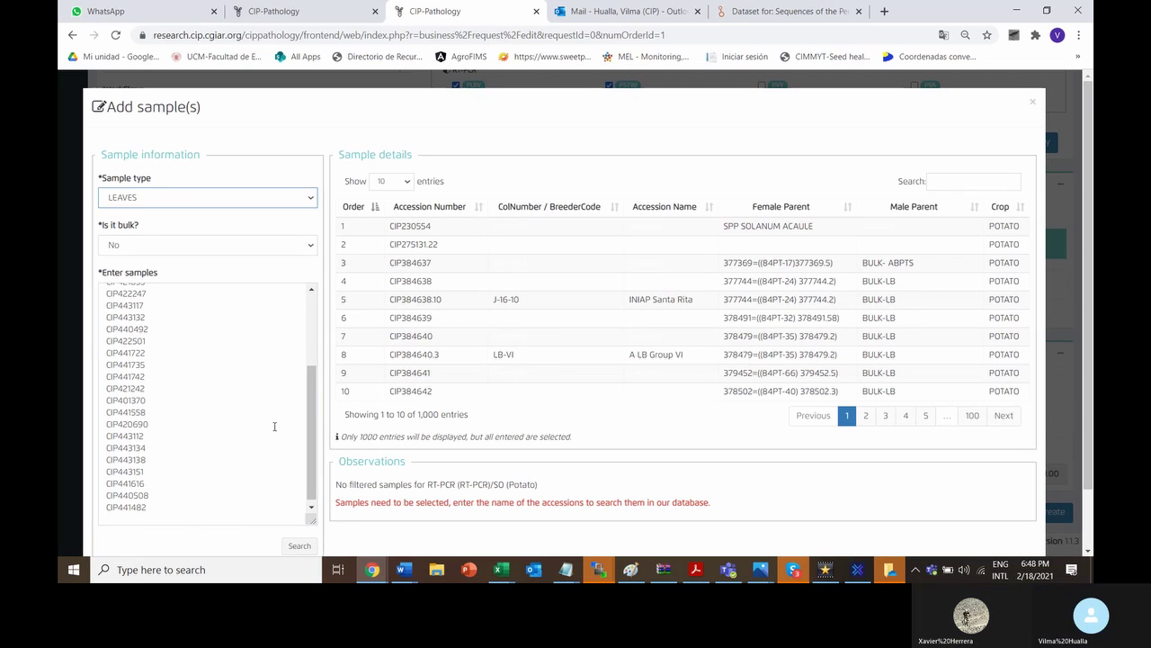
left_click(317, 423)
Add the 30 samples so row 1 shows Sample loaded with a $1,081.80 total.
scroll(297, 455, "down", 1)
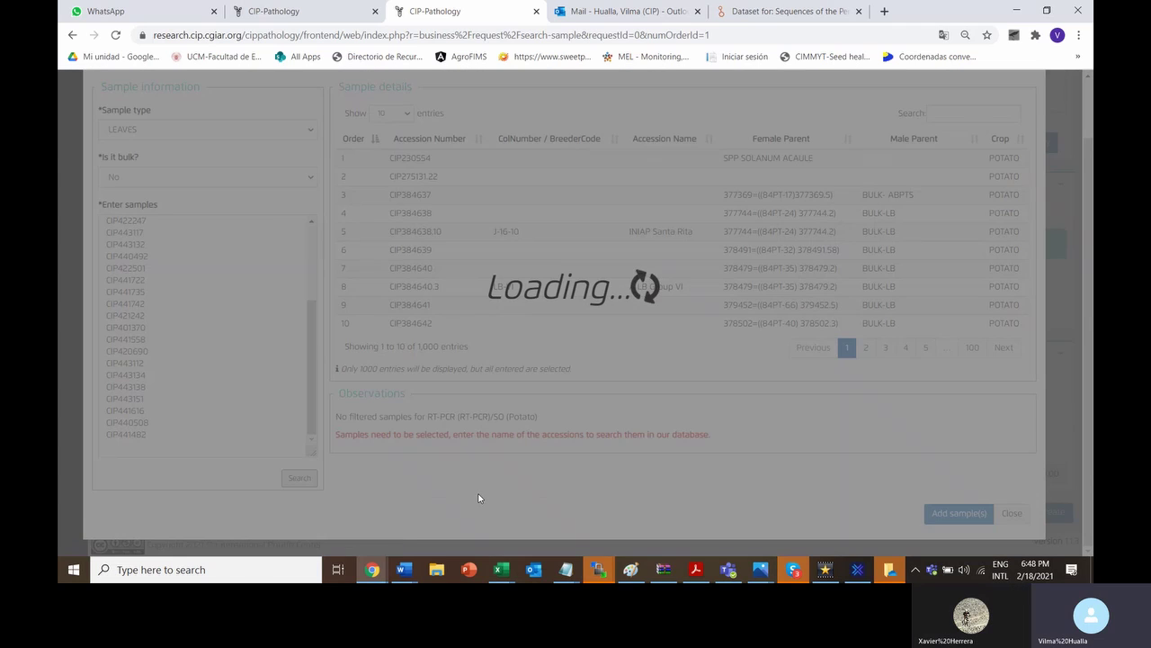
scroll(591, 426, "down", 10)
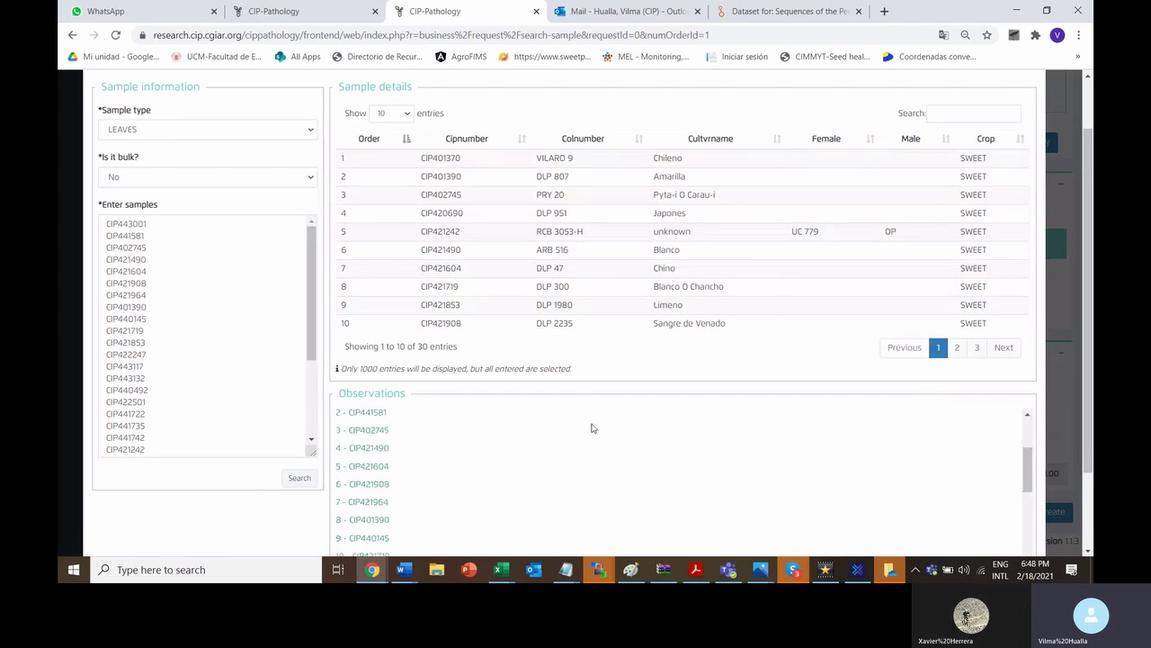
scroll(705, 416, "down", 1)
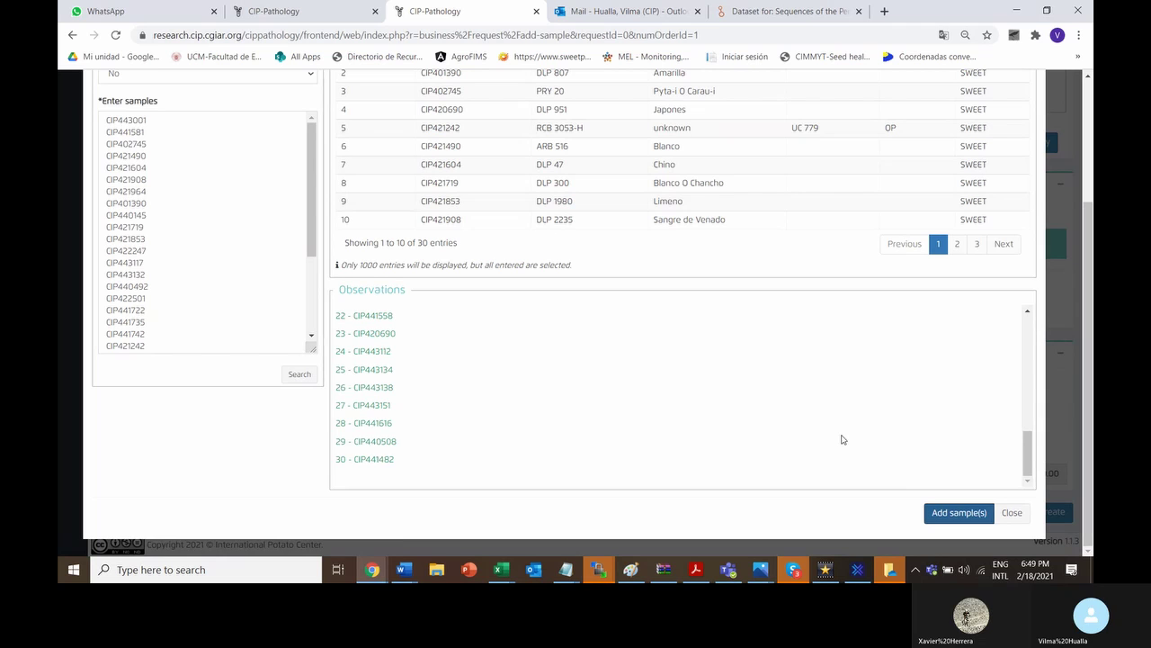
left_click(956, 513)
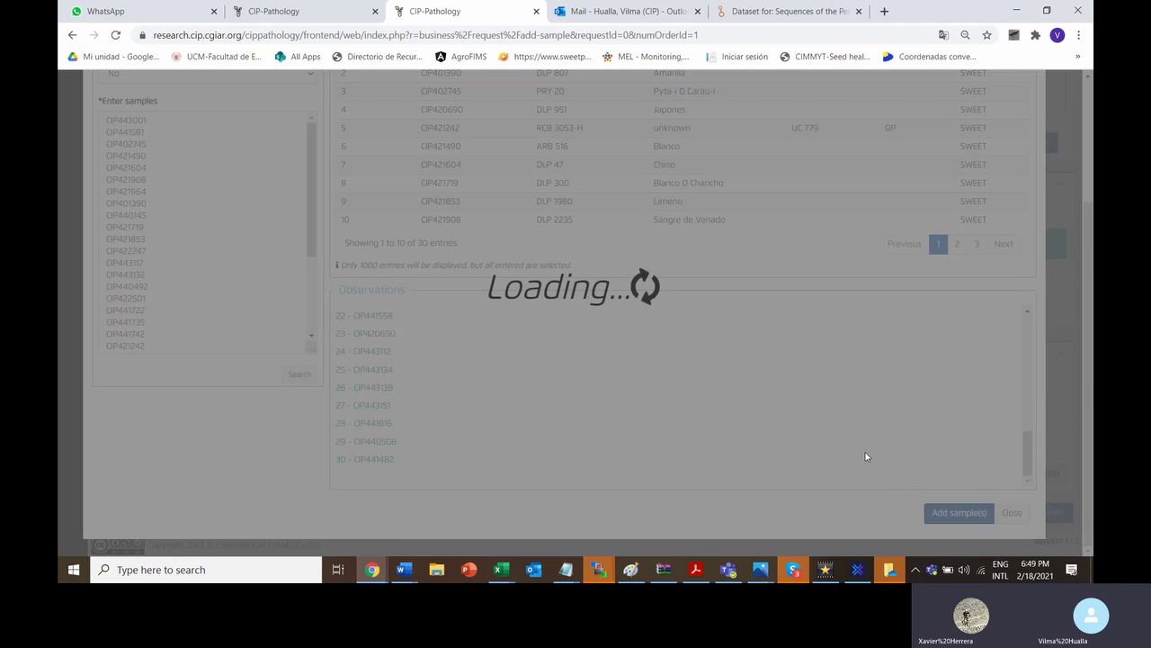
scroll(840, 424, "down", 3)
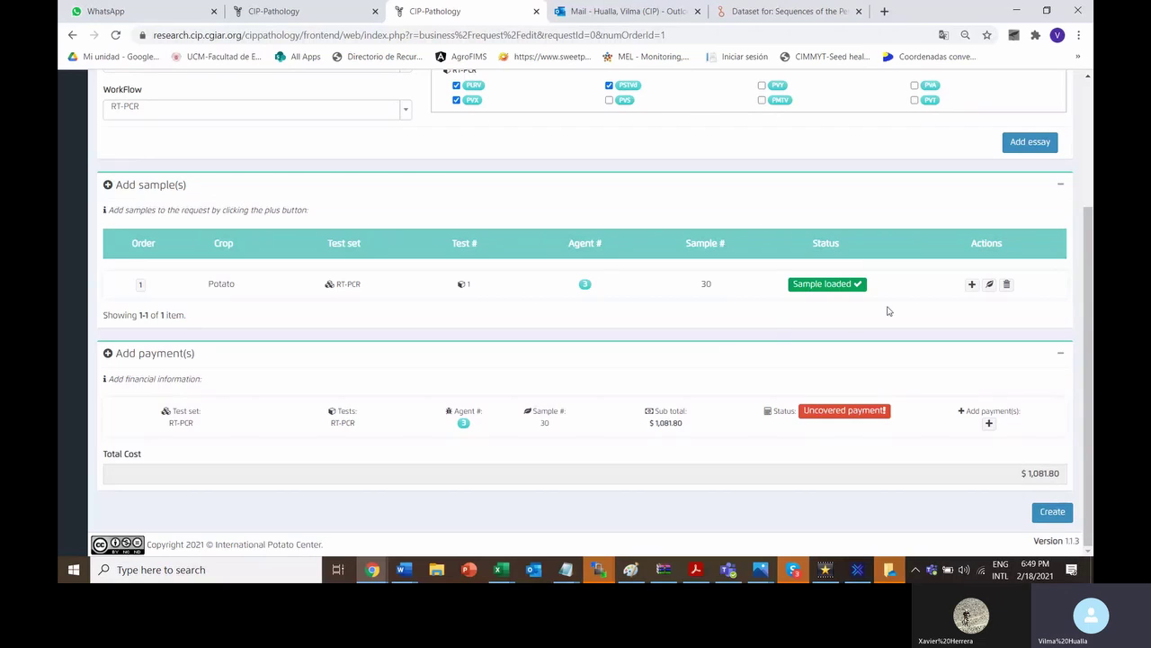
left_click(989, 284)
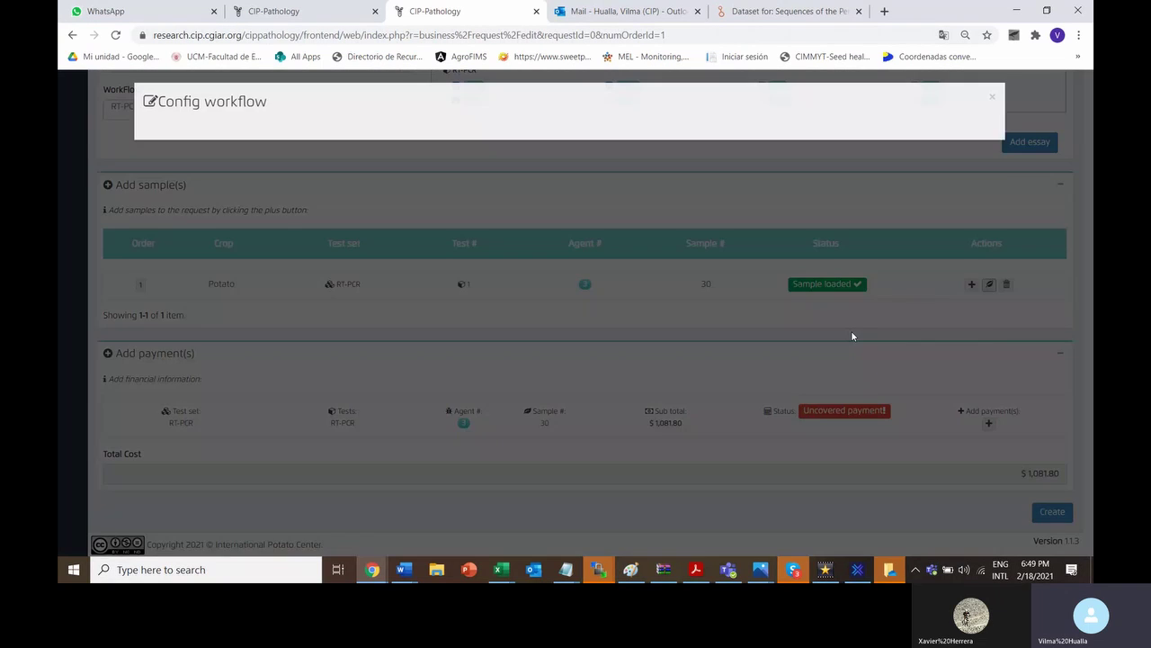
left_click(221, 225)
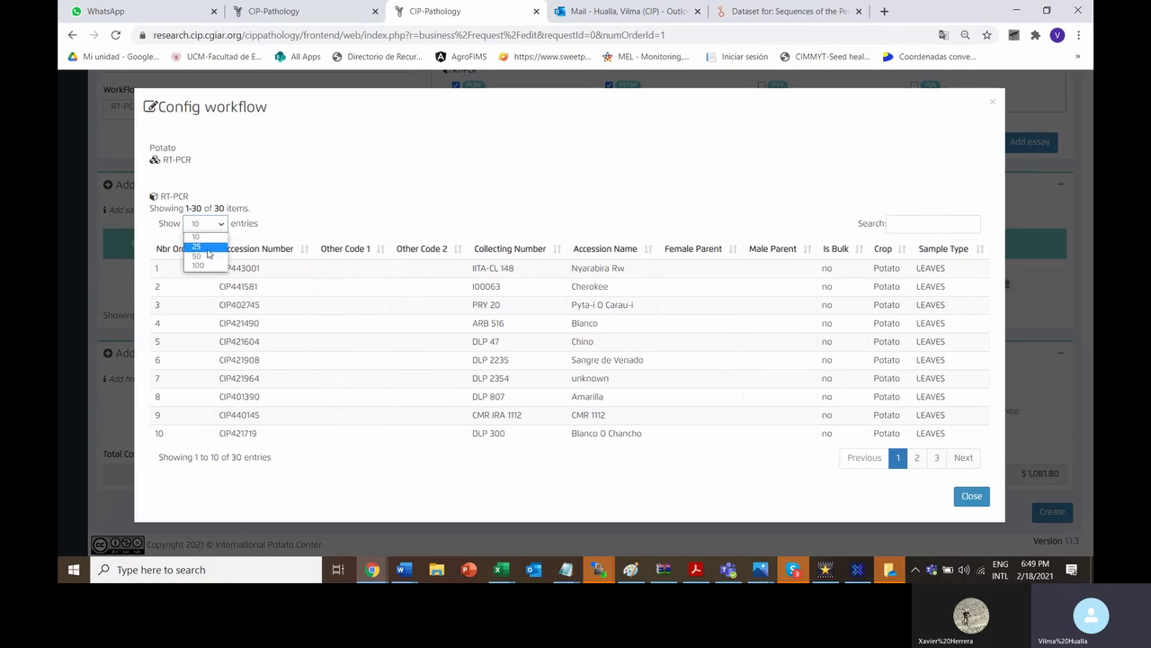
left_click(199, 259)
scroll(339, 355, "down", 4)
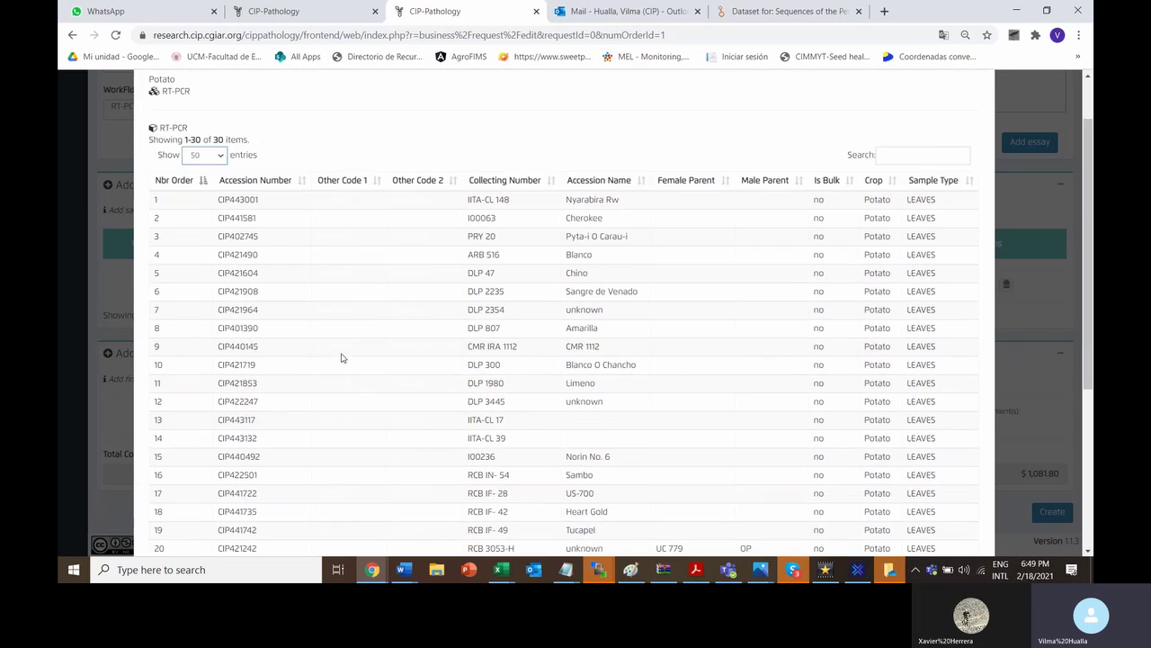
left_click(961, 513)
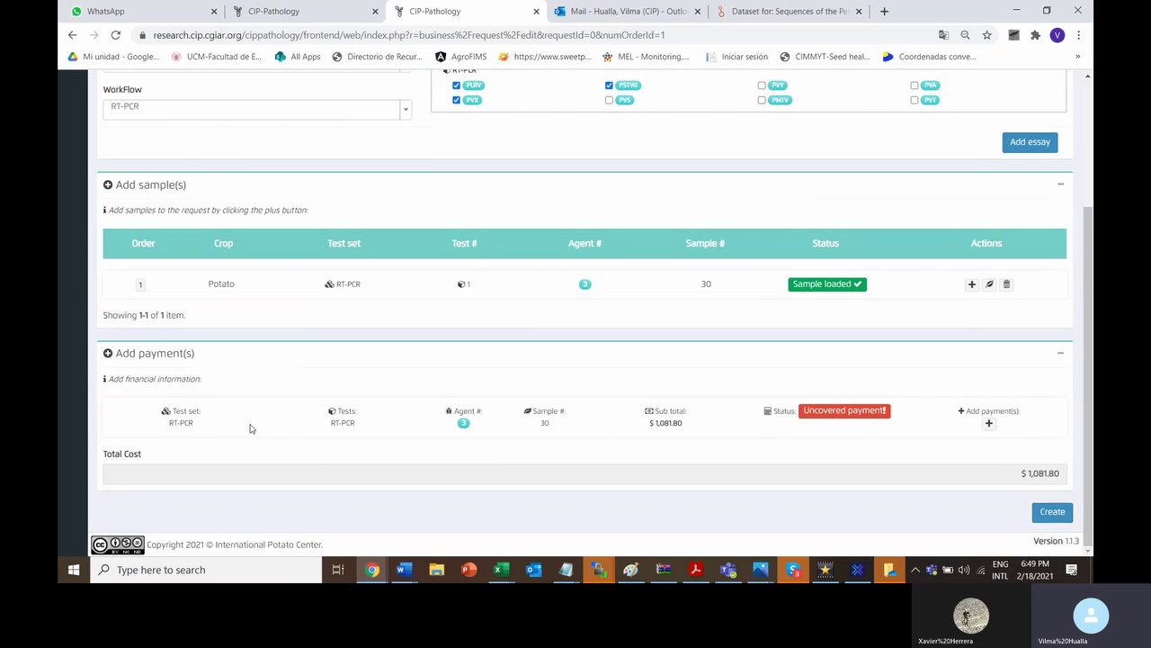
Charge 100% of the $1,081.80 RT-PCR cost to the project budget task as a payment.
left_click(988, 422)
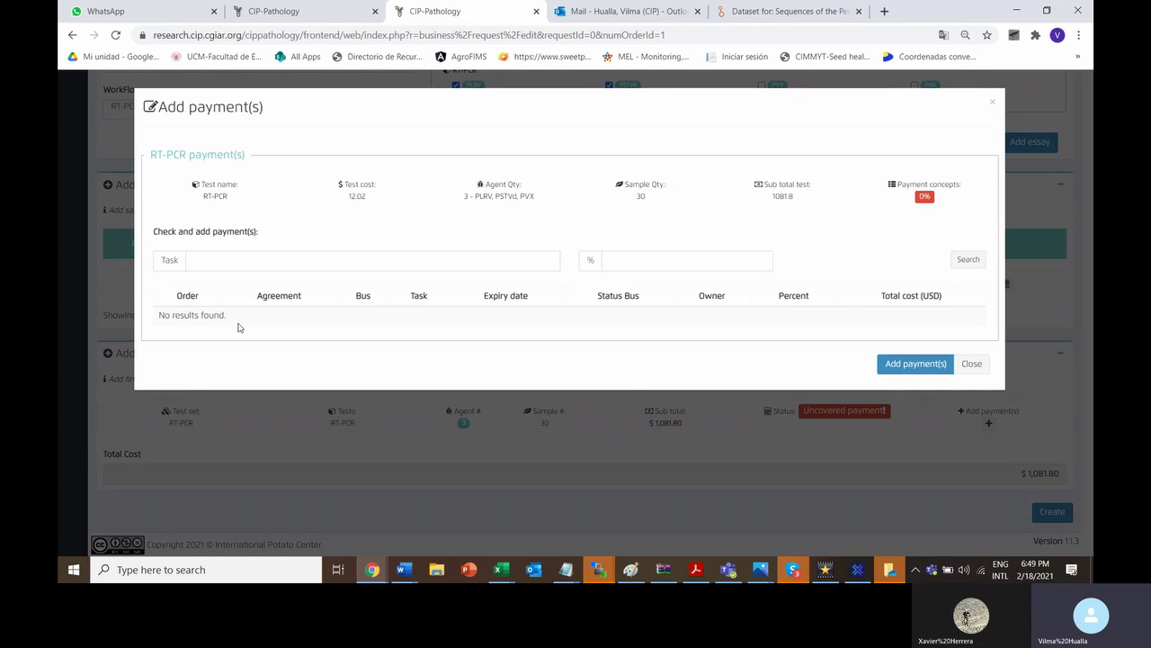
left_click(192, 259)
type("0")
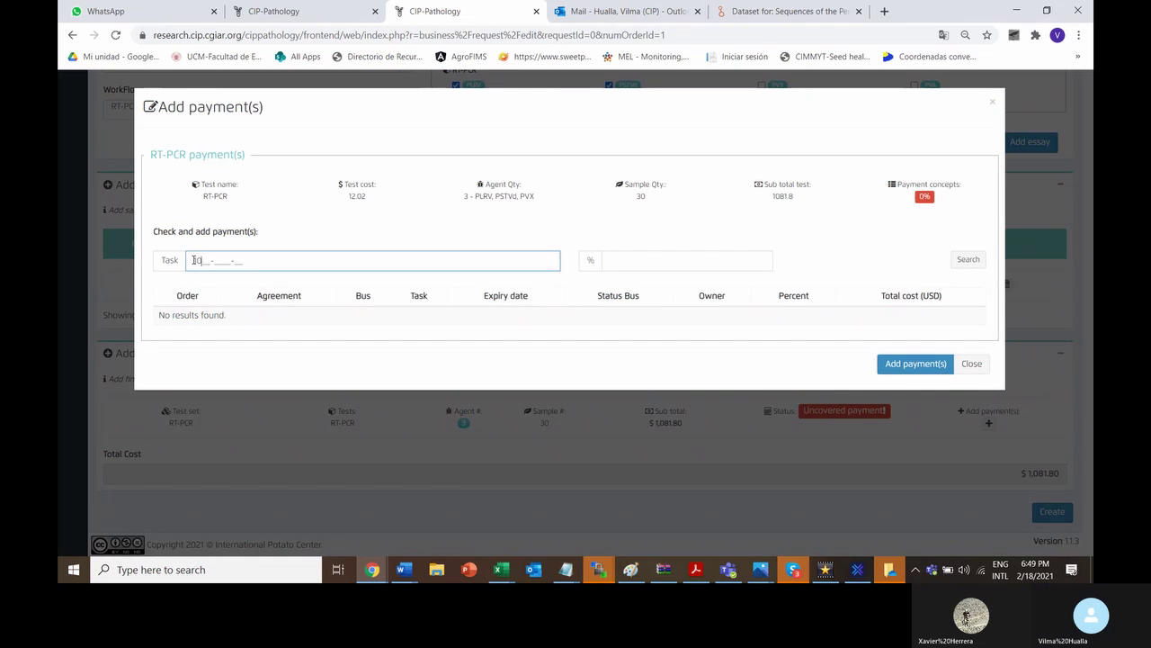
type("0251")
type("0001000-10")
left_click(621, 266)
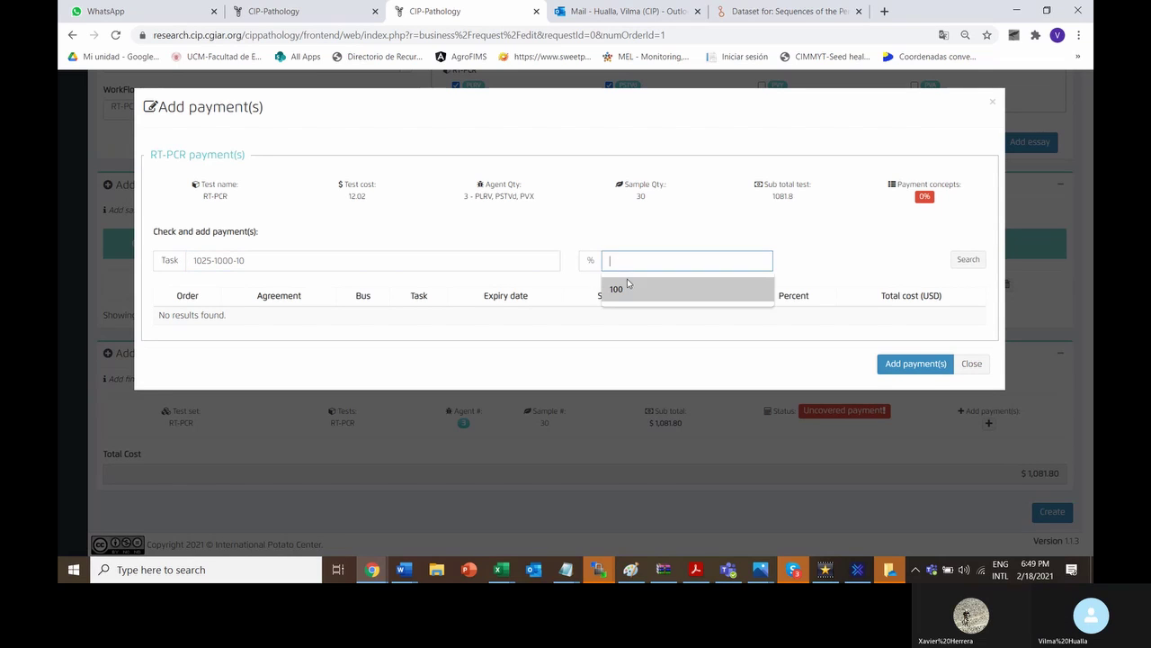
left_click(634, 286)
left_click(980, 260)
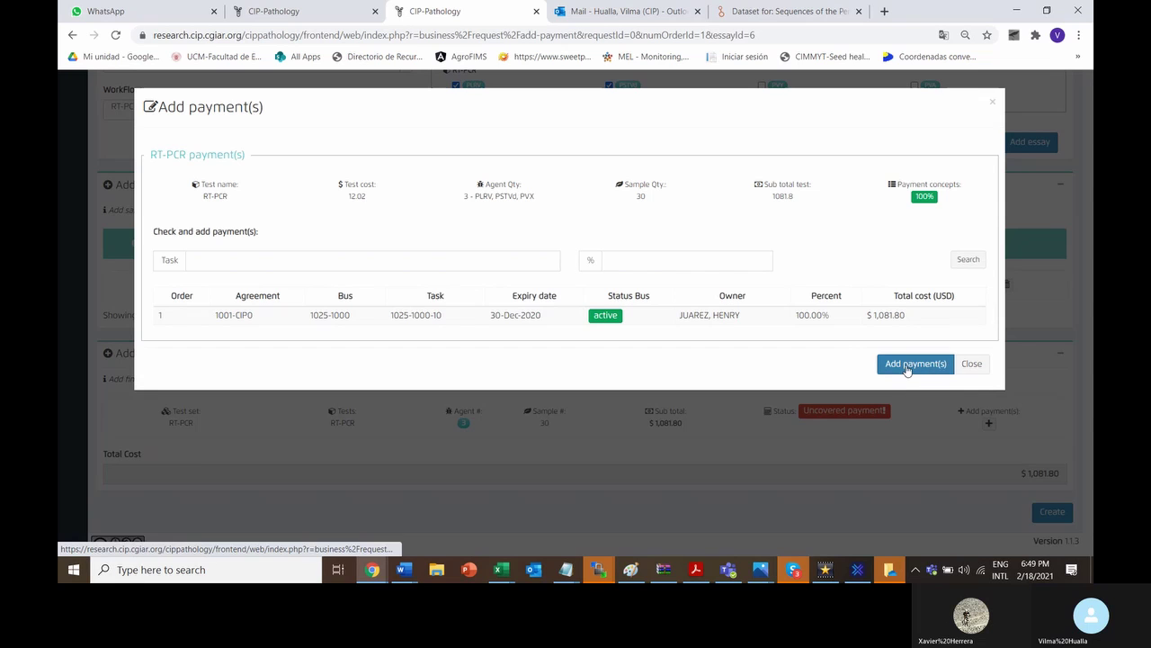
left_click(904, 364)
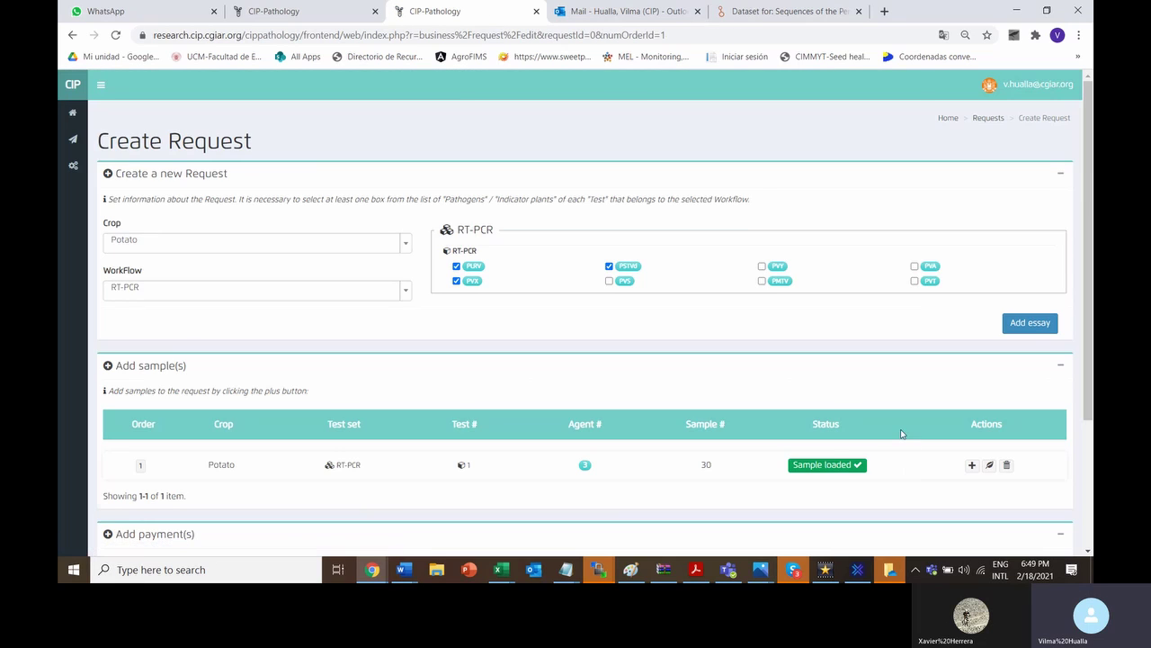
Accept the agreement and create the request, saved as 2021-035 with status CREATED.
scroll(904, 459, "down", 3)
left_click(1043, 518)
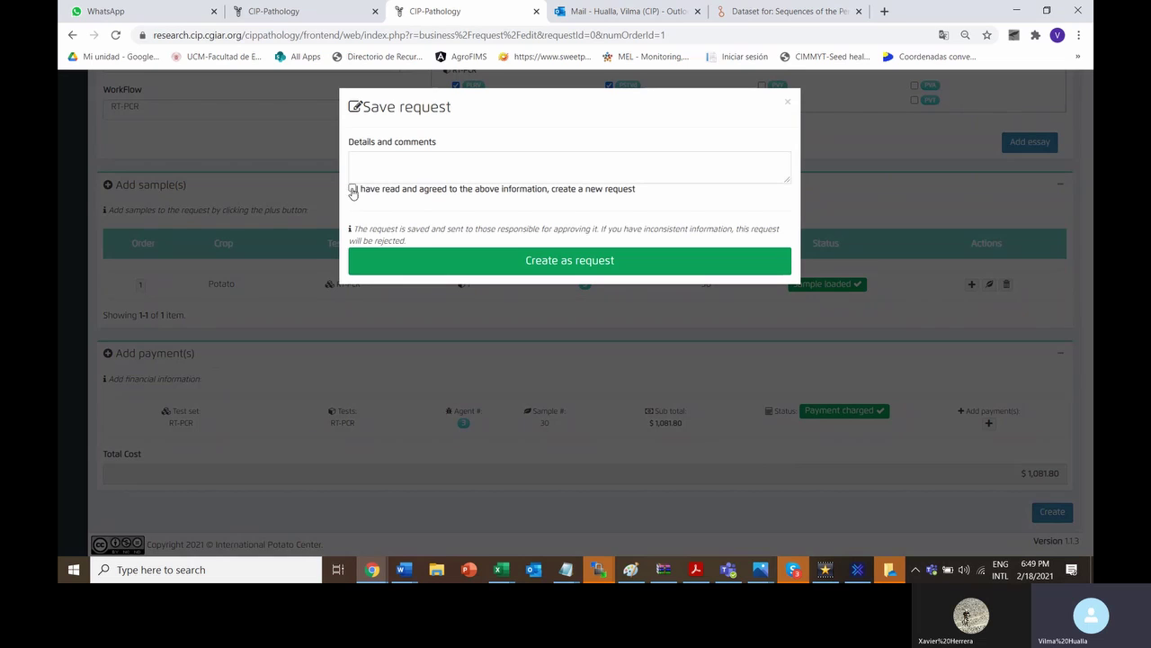
left_click(352, 188)
left_click(450, 263)
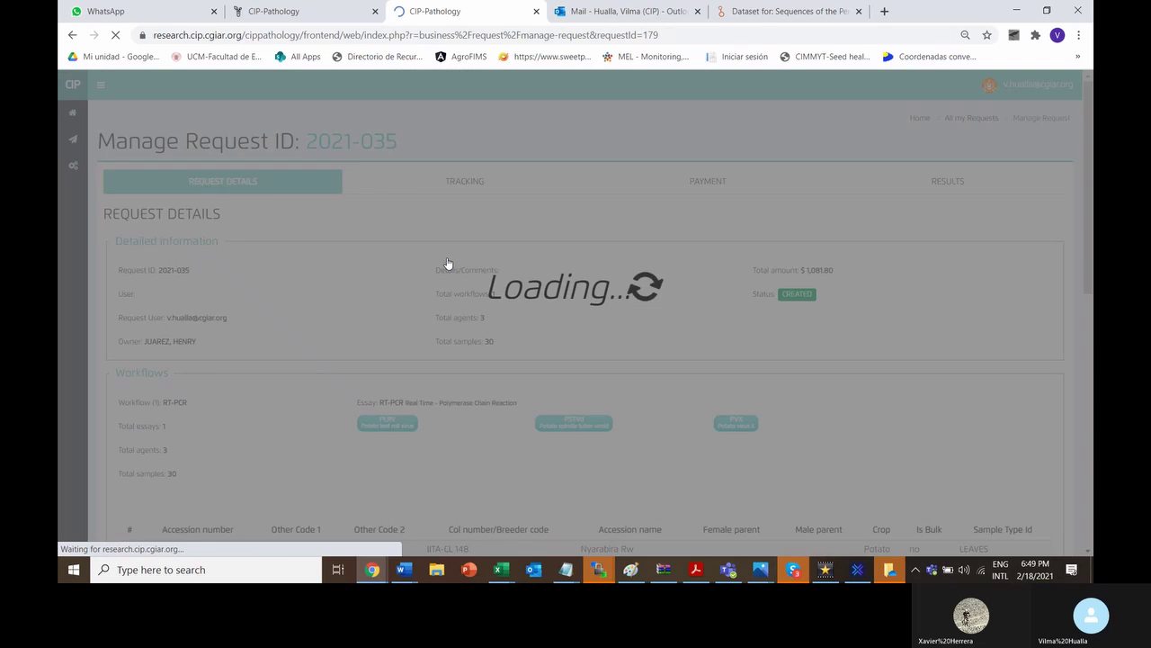
Scroll through request 2021-035's details page.
scroll(566, 332, "down", 3)
scroll(565, 349, "down", 1)
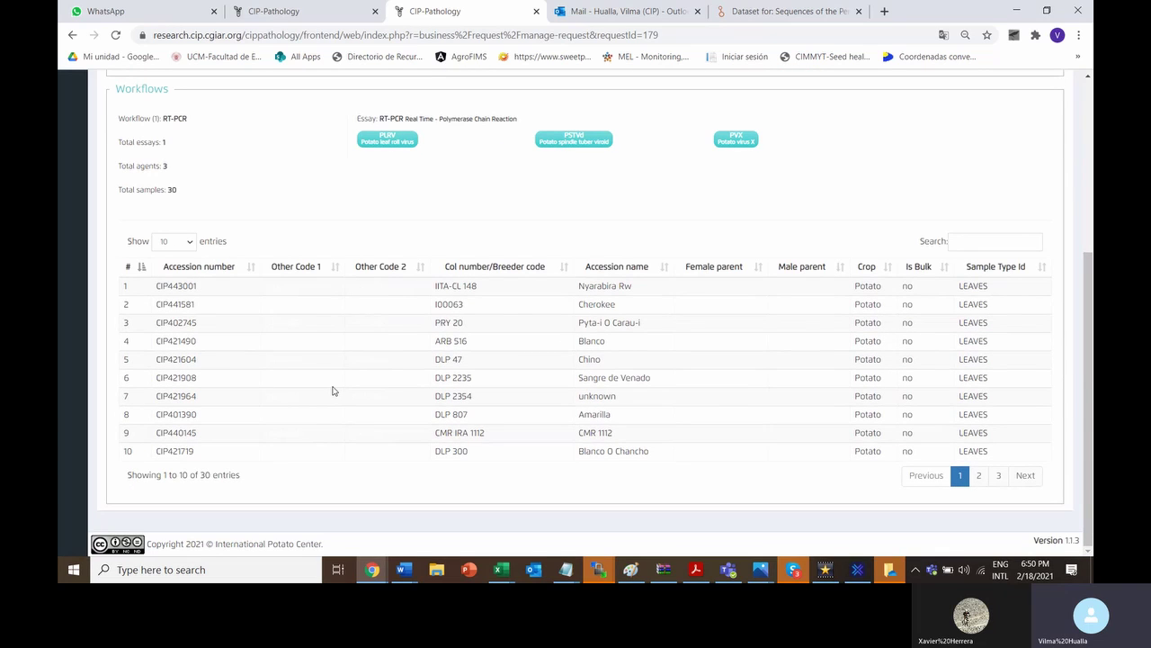
scroll(395, 207, "up", 2)
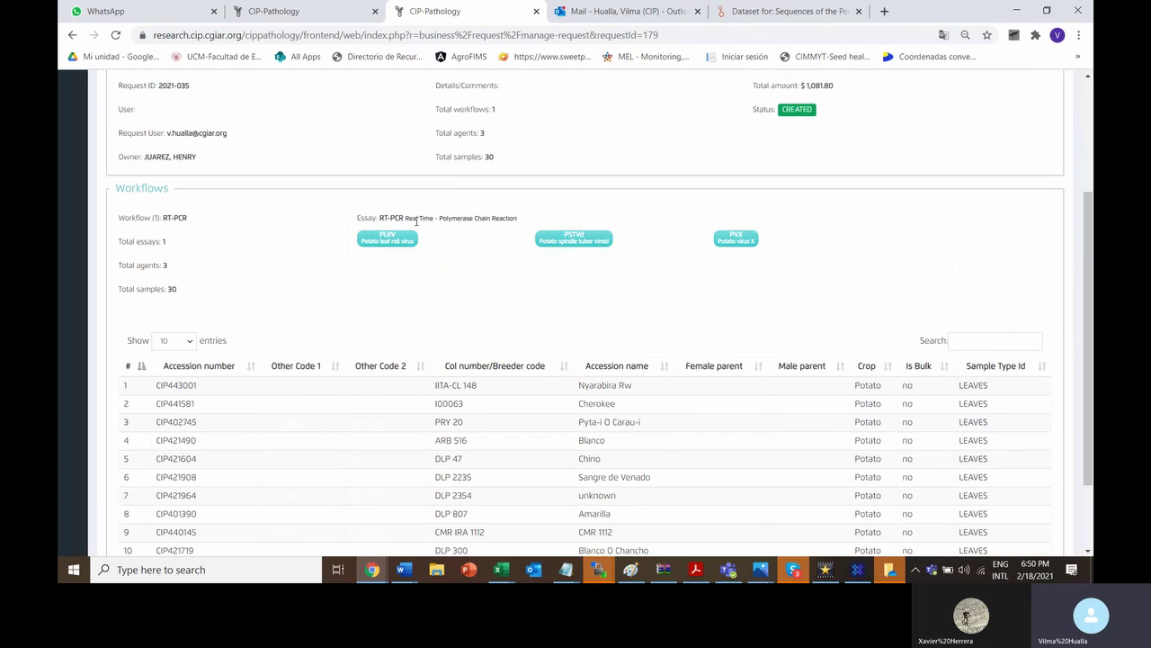
scroll(701, 308, "up", 2)
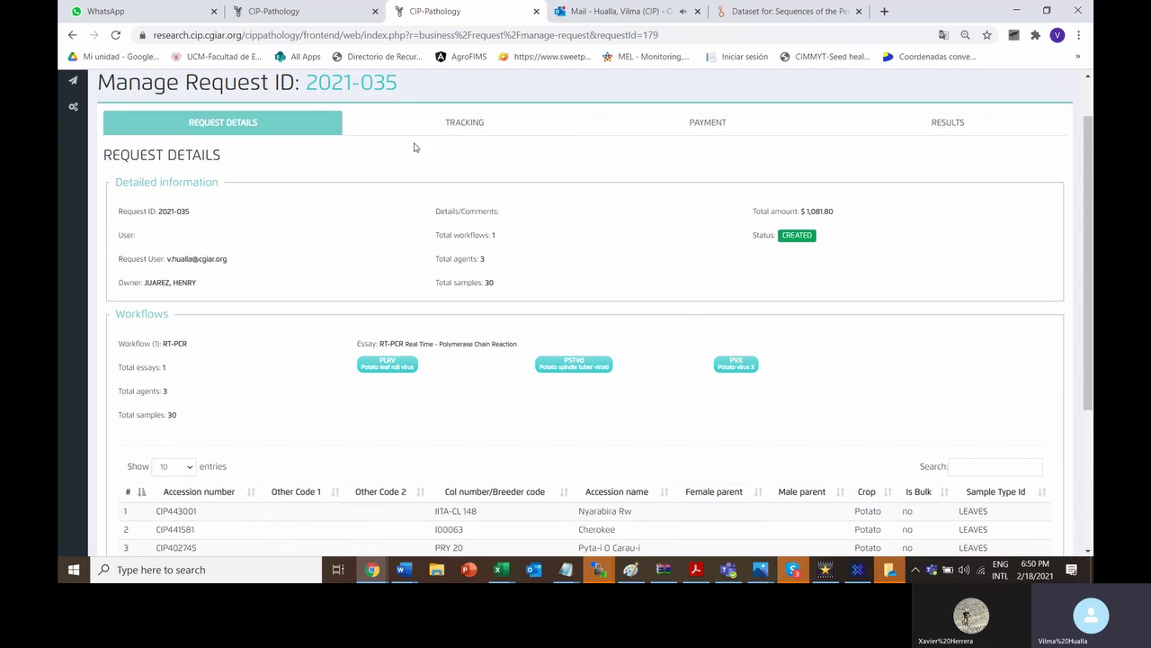
scroll(409, 180, "up", 1)
View request 2021-035's tracking, payment detail and results tabs.
left_click(458, 197)
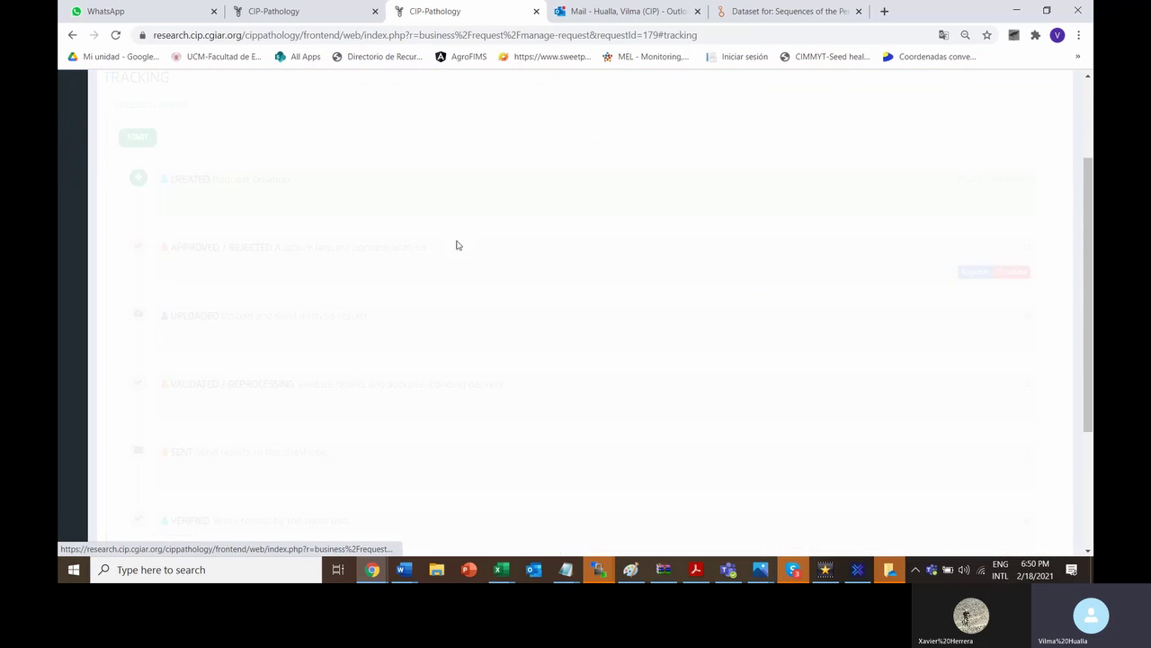
scroll(570, 356, "up", 2)
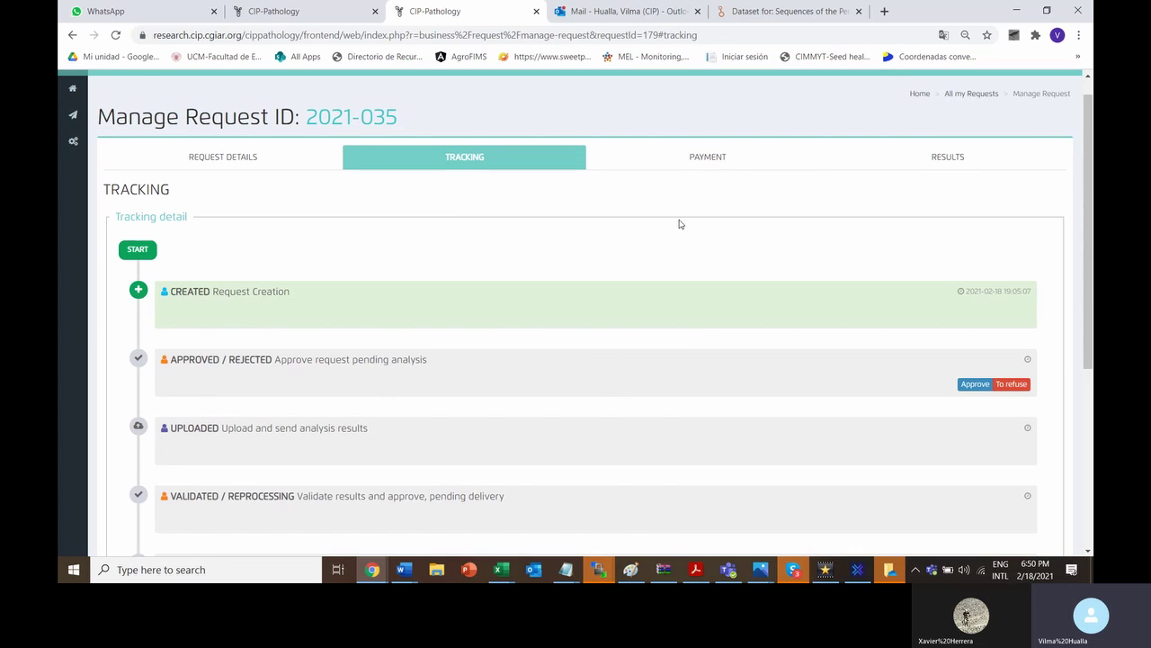
left_click(703, 160)
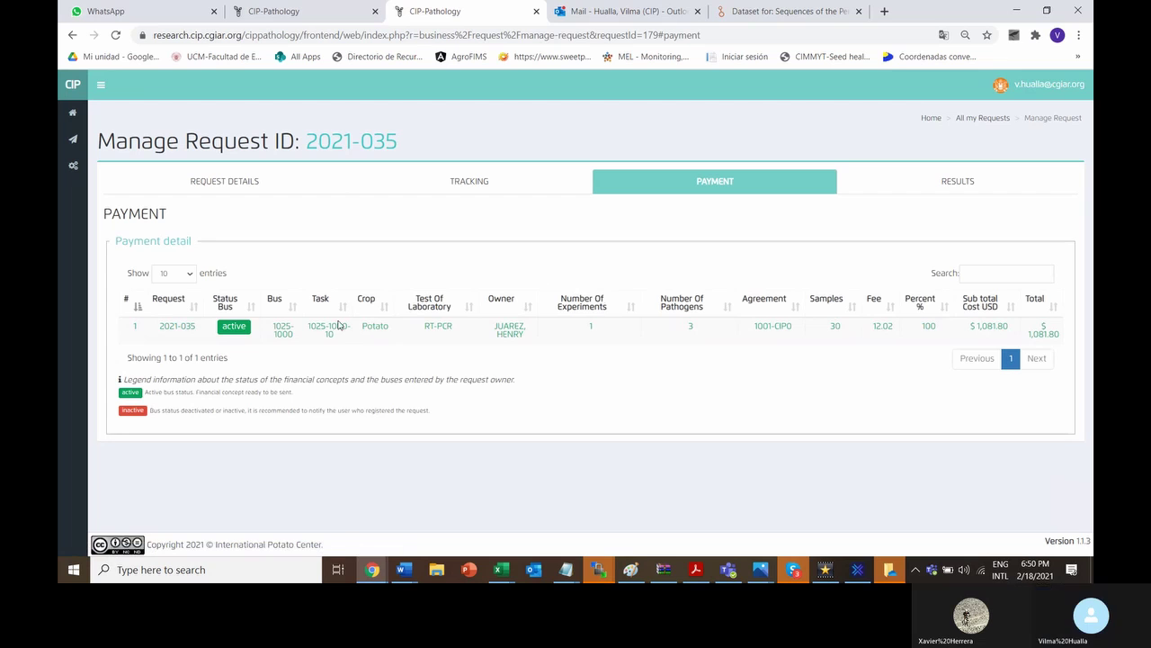
left_click(956, 184)
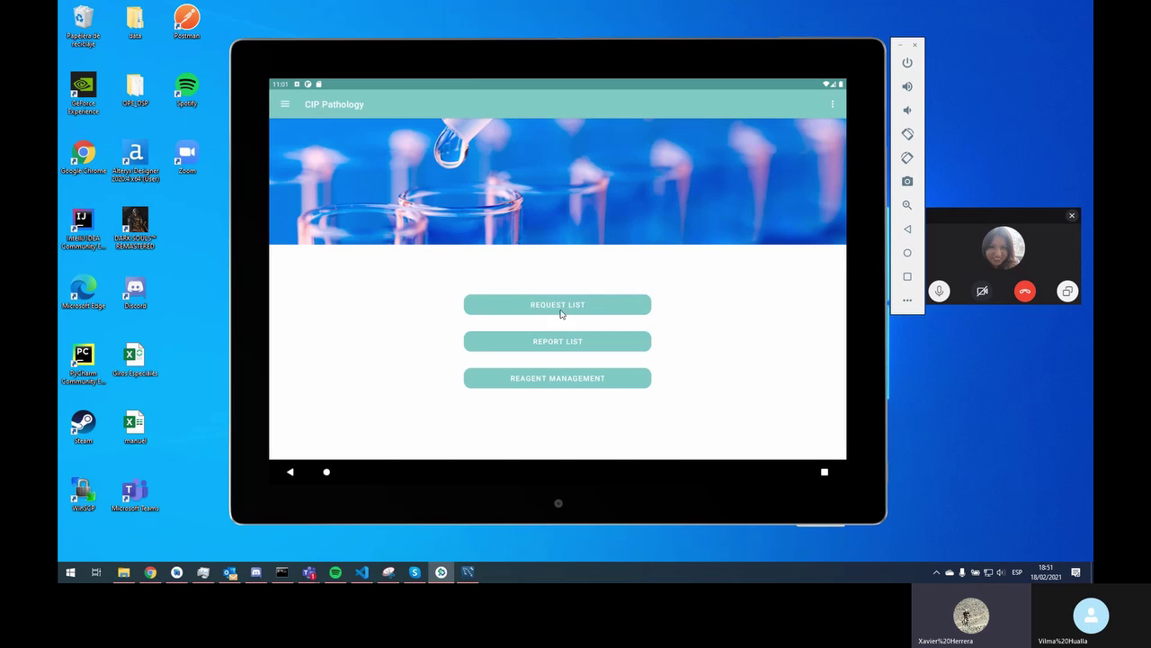
Open request 2021-035 from the tablet's Request List to see its RT-PCR test on 30 samples.
left_click(581, 308)
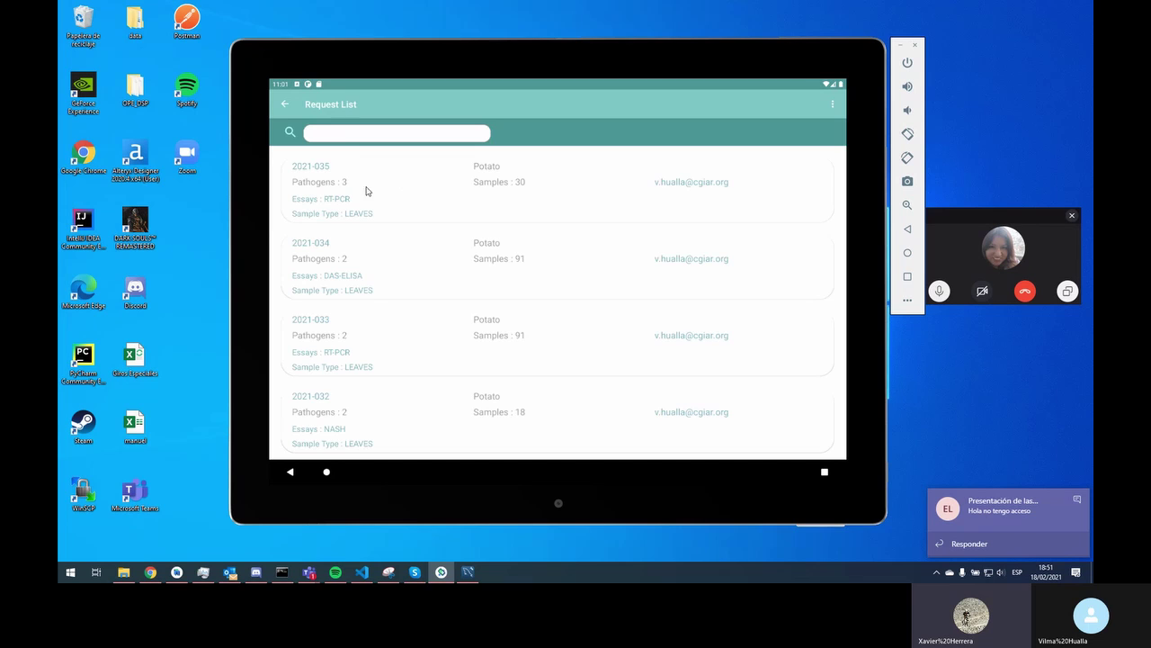
mouse_move(416, 329)
left_mouse_down()
mouse_move(417, 262)
mouse_move(417, 335)
left_mouse_up()
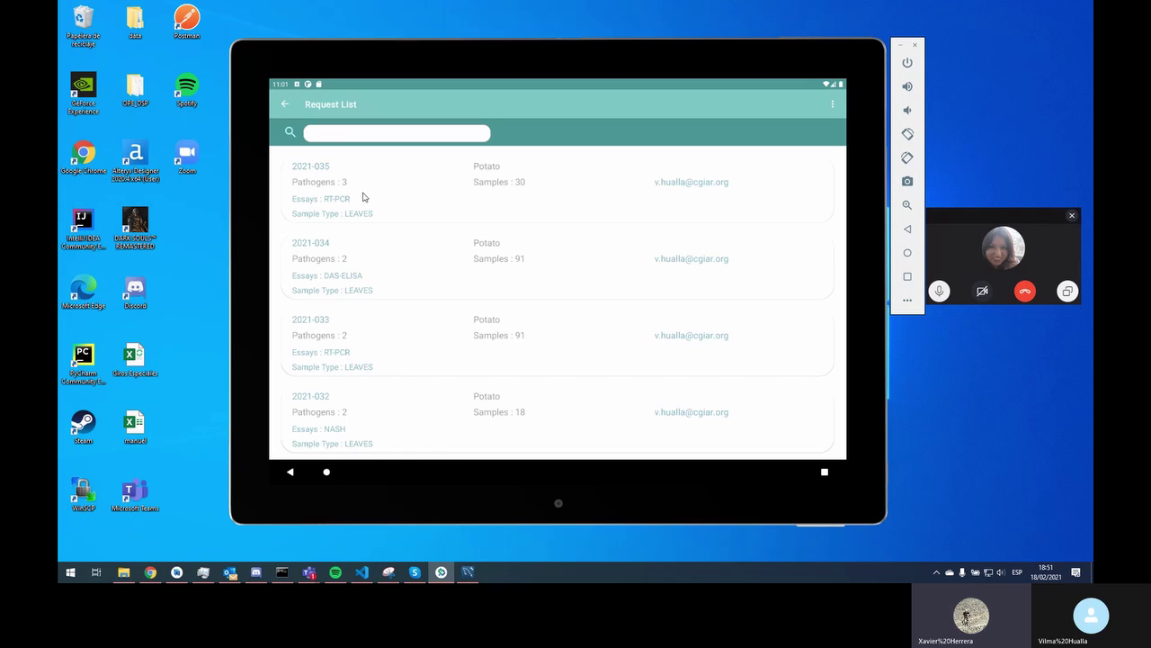
left_click(413, 192)
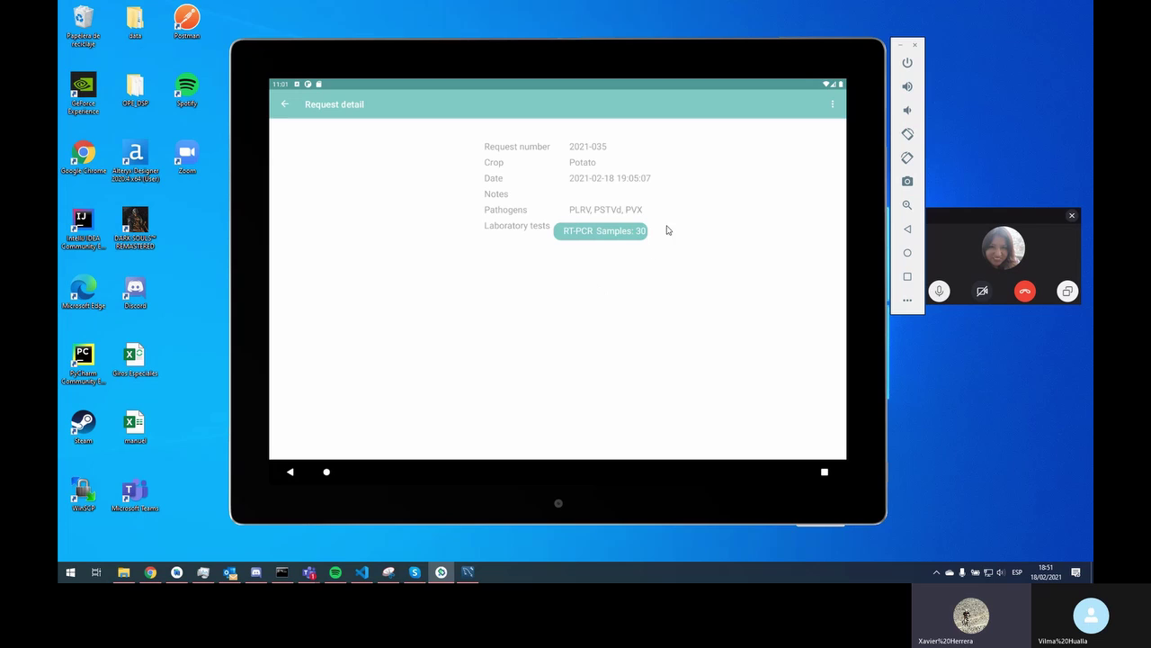
Create 2 gel supports for the RT-PCR test, producing Gel 1 and Gel 2 under Activity 01.
left_click(604, 235)
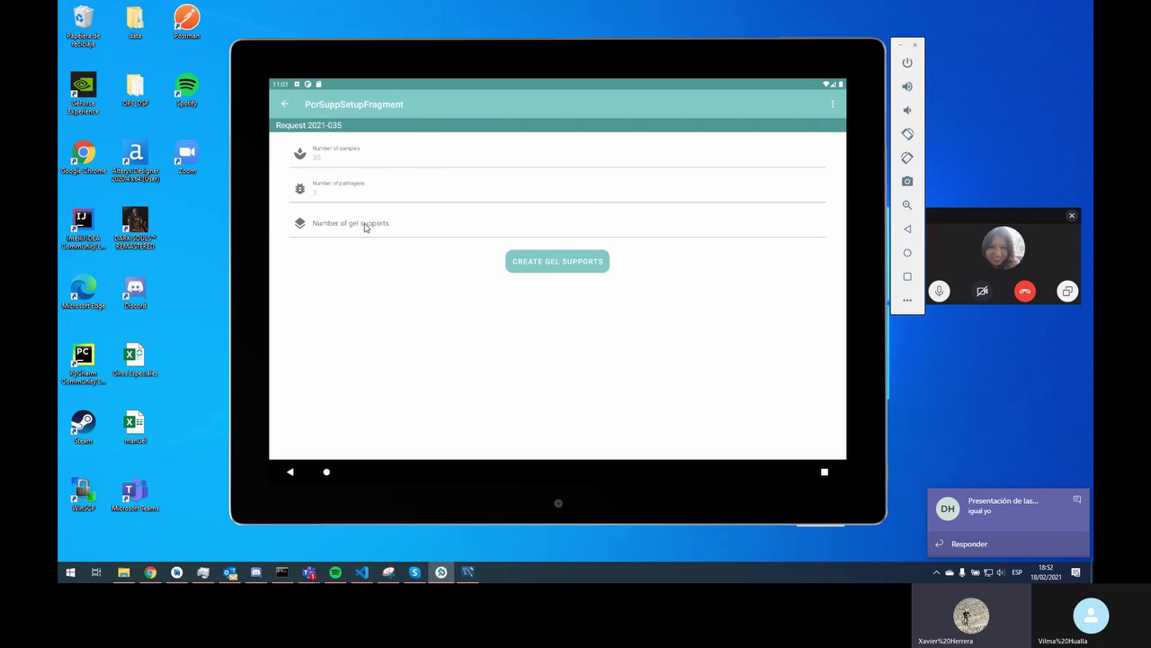
left_click(366, 227)
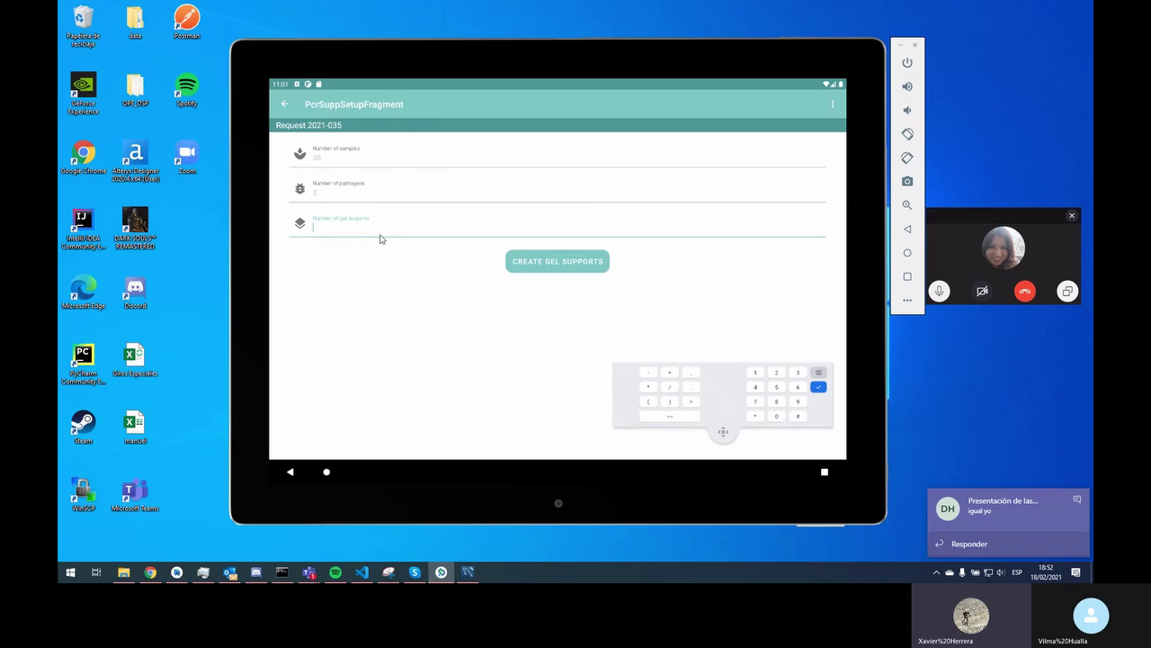
type("2")
left_click(550, 260)
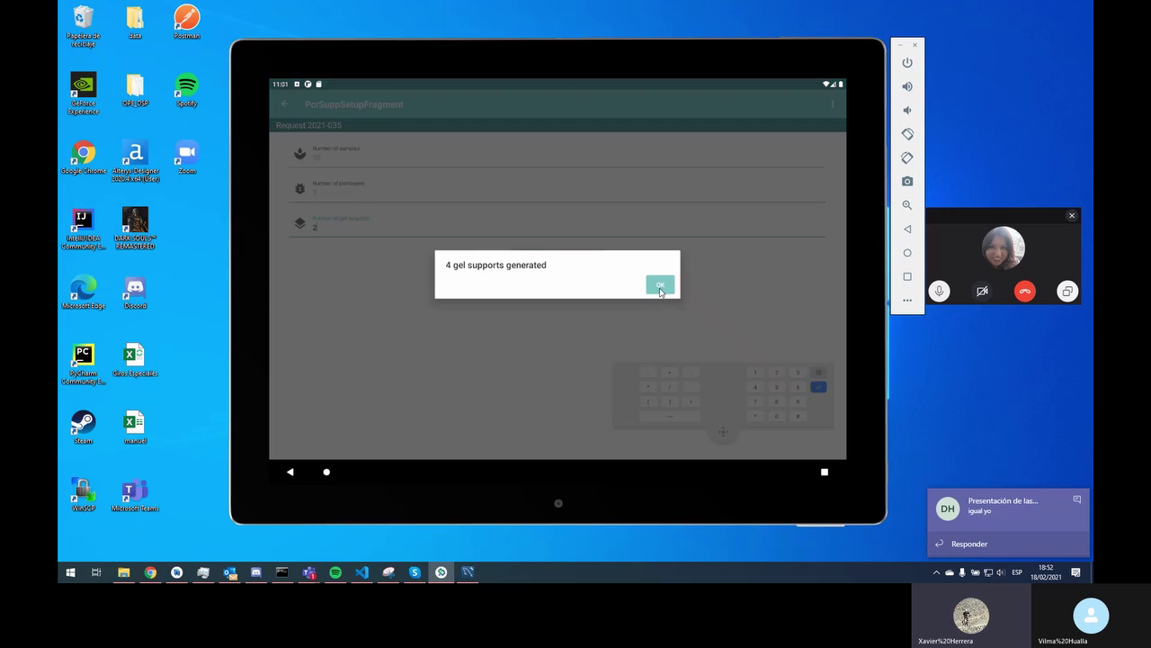
left_click(661, 283)
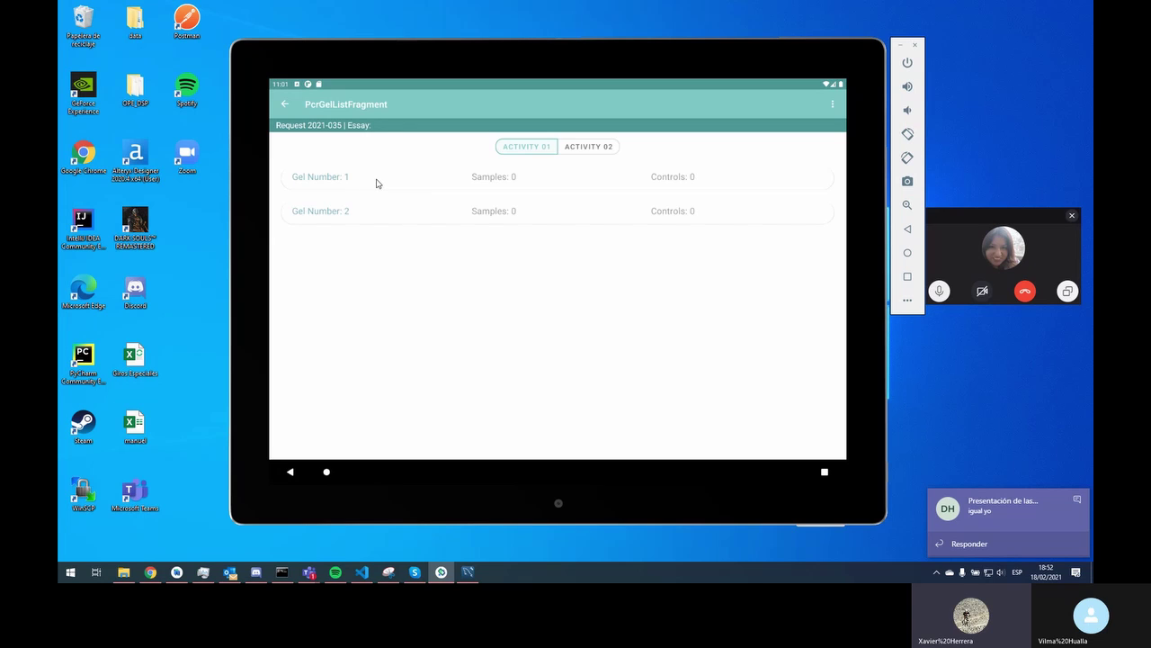
Give Gel 1 15 samples, 3 controls, 2 ladder samples and support size 21.
left_click(330, 178)
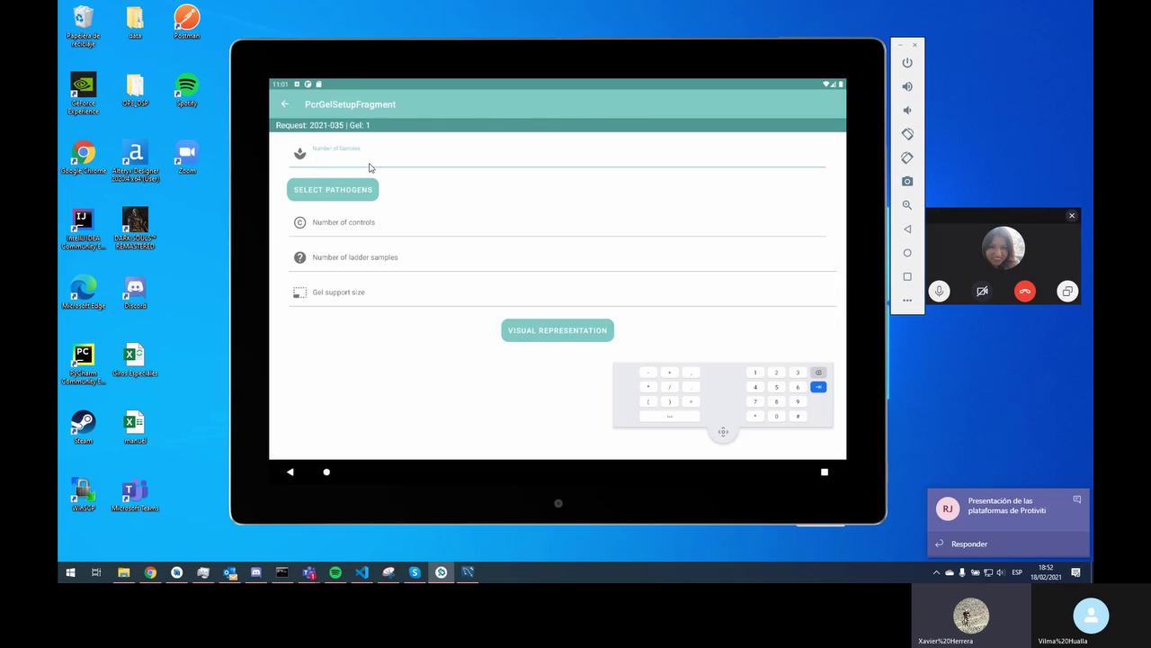
type("15")
left_click(360, 231)
type("3")
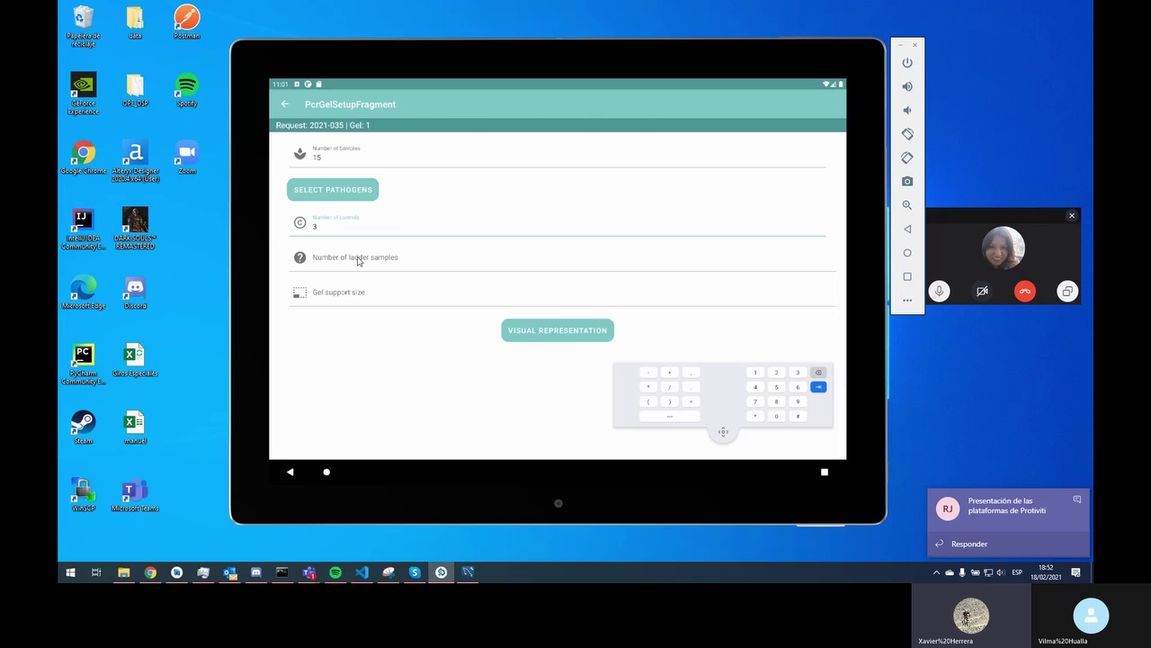
left_click(358, 261)
type("2")
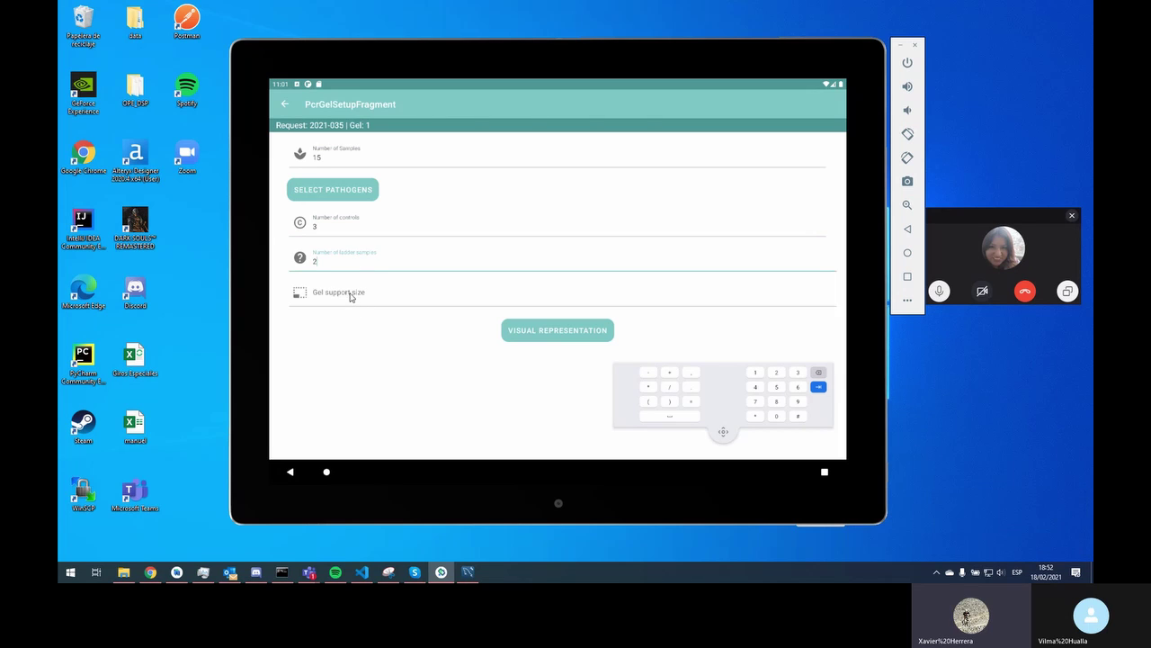
left_click(352, 298)
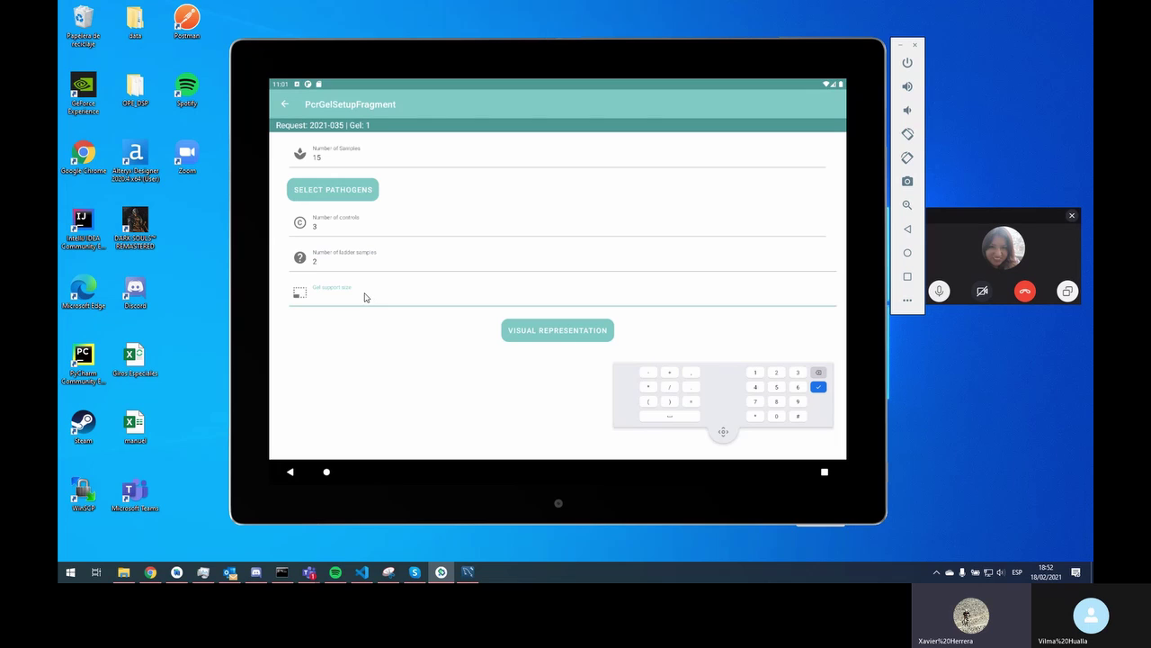
type("21")
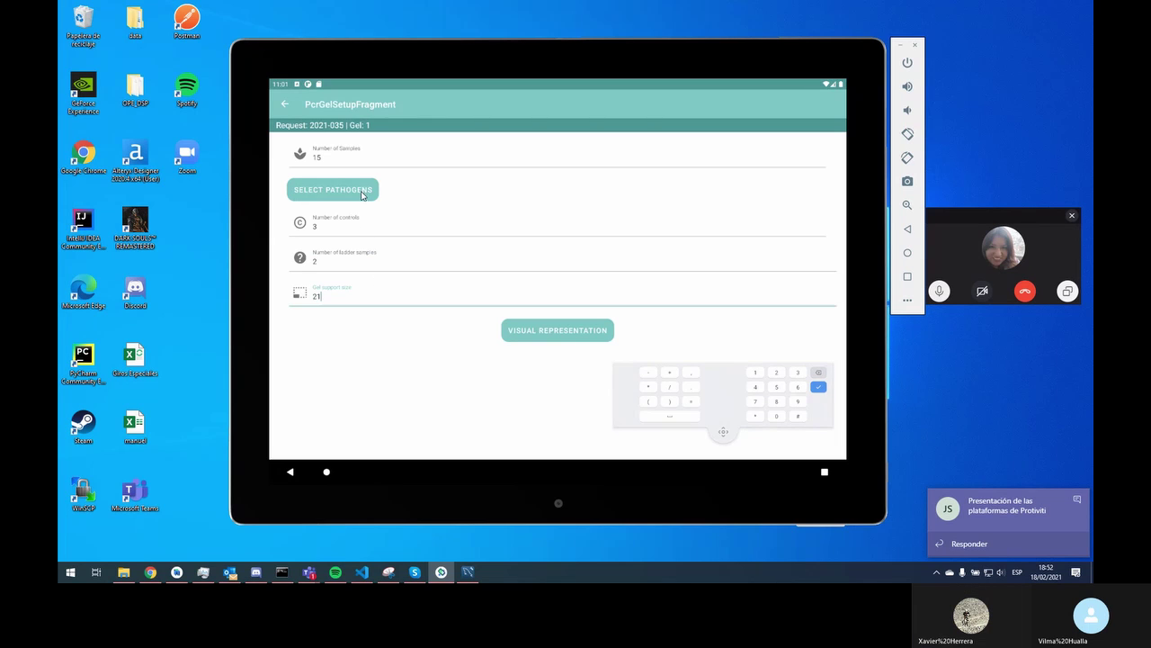
Select PLRV, PSTVd and PVX as Gel 1's pathogens and generate its slot layout.
left_click(363, 191)
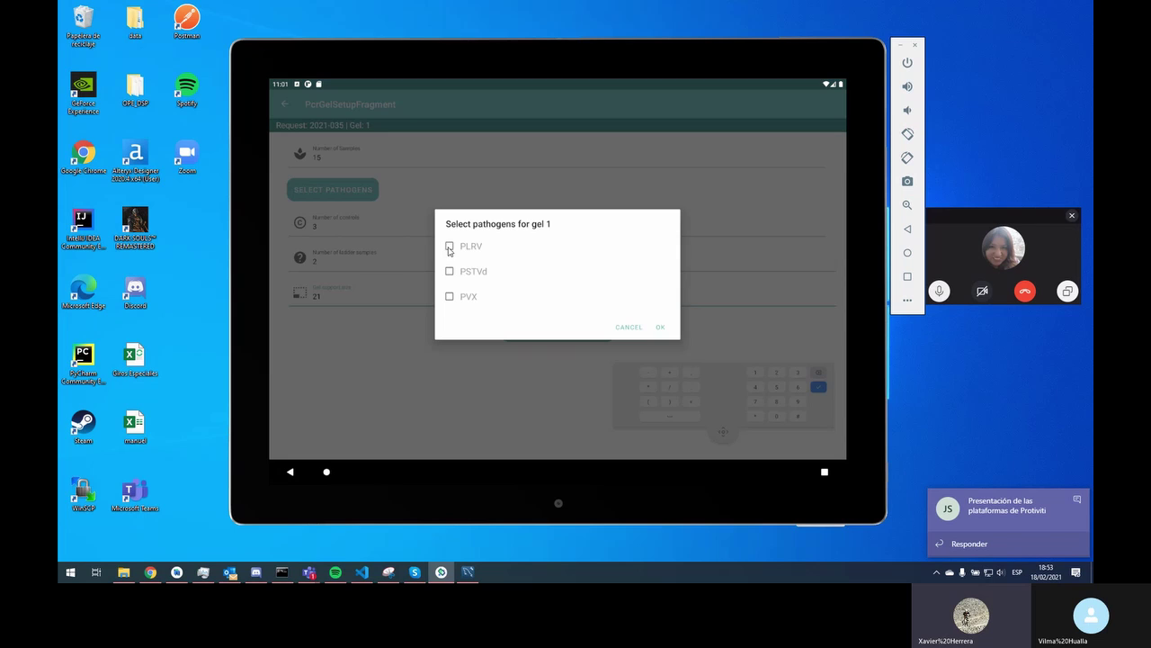
left_click(449, 246)
left_click(449, 272)
left_click(449, 297)
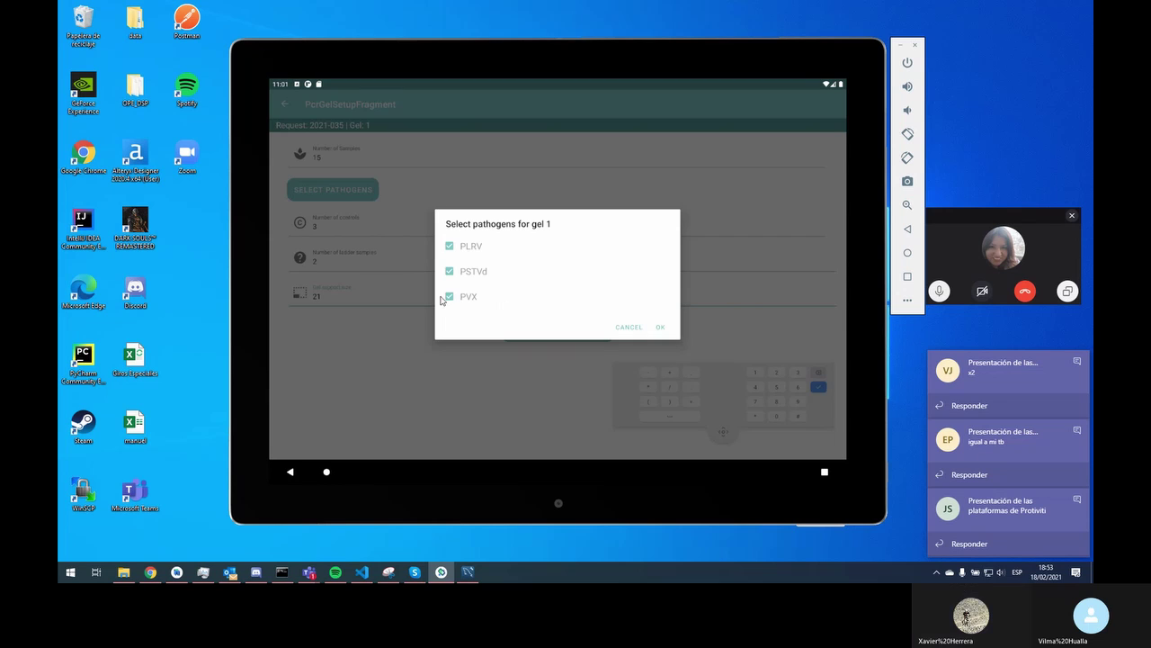
left_click(661, 328)
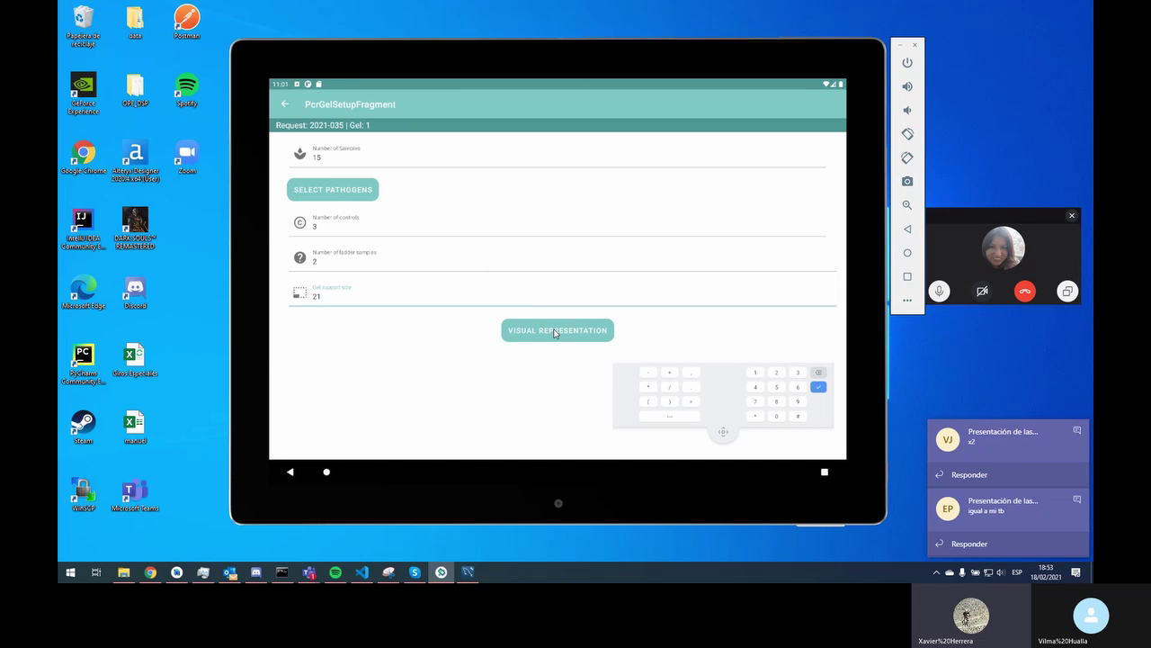
left_click(555, 331)
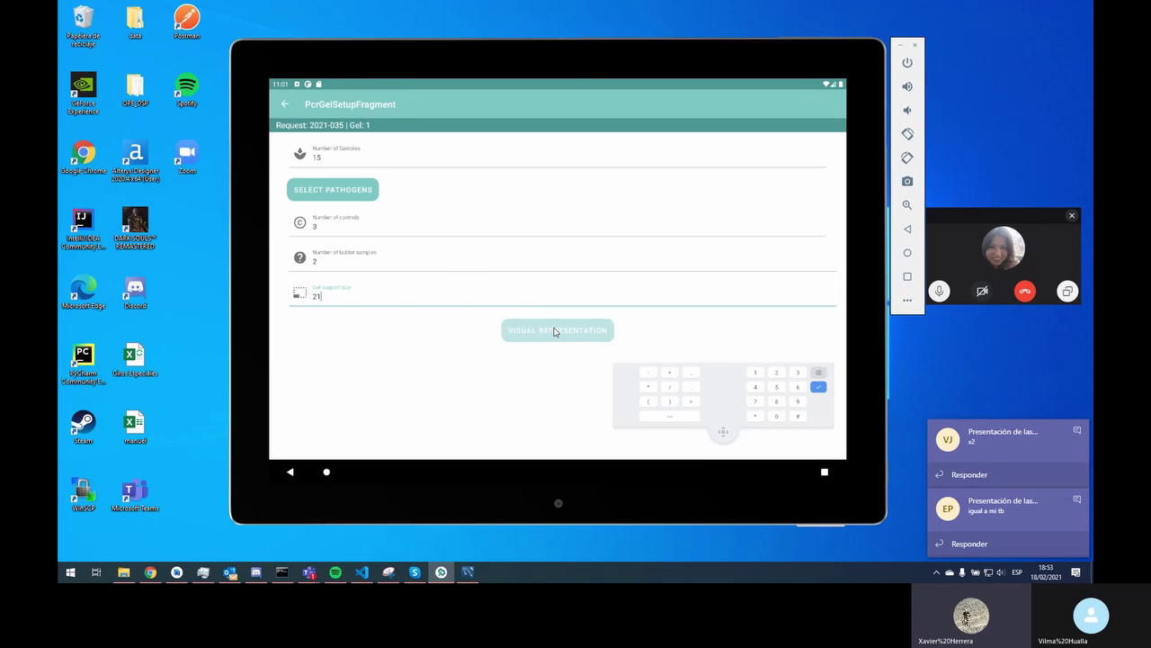
Accept the 60-slot grid and cycle sample 1's PLRV result through its states back to negative.
left_click(660, 288)
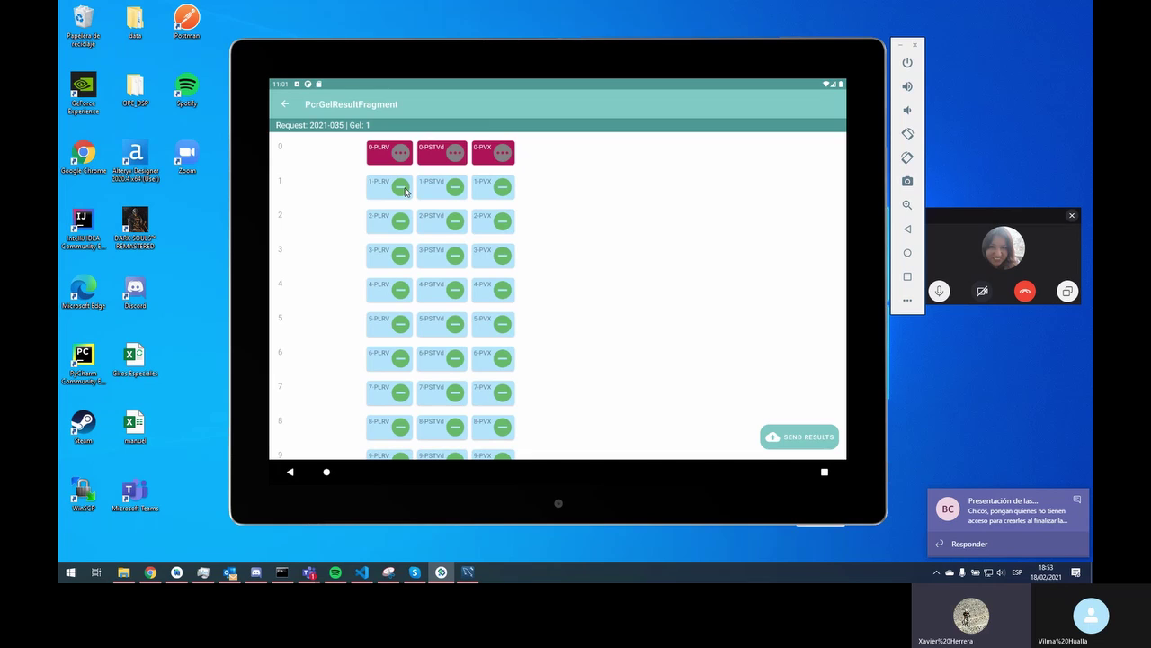
left_click(403, 189)
left_click(401, 188)
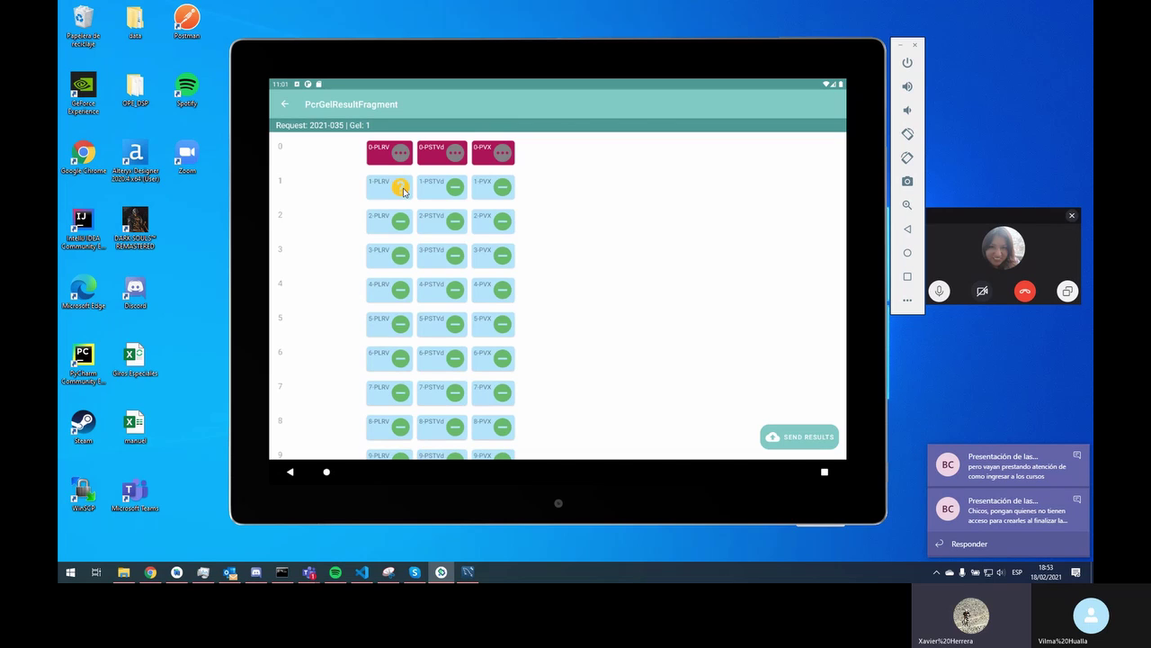
left_click(403, 190)
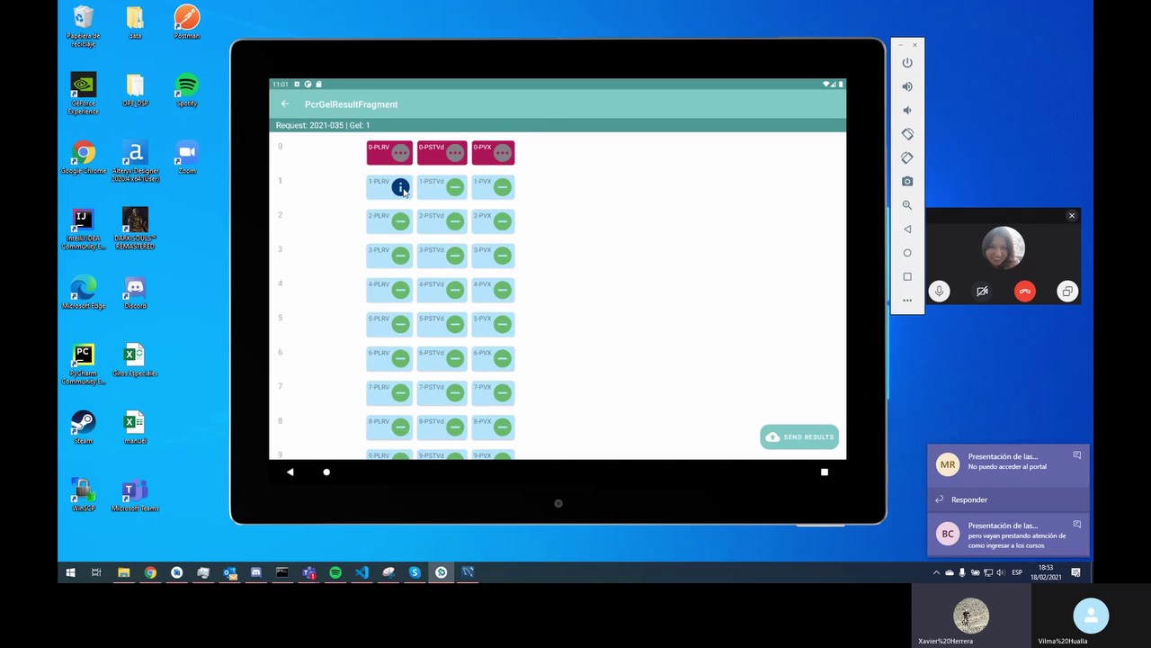
left_click(402, 188)
left_click(402, 188)
Set the last control row's PLRV, PSTVd and PVX results to info and send Gel 1's results.
scroll(423, 288, "down", 5)
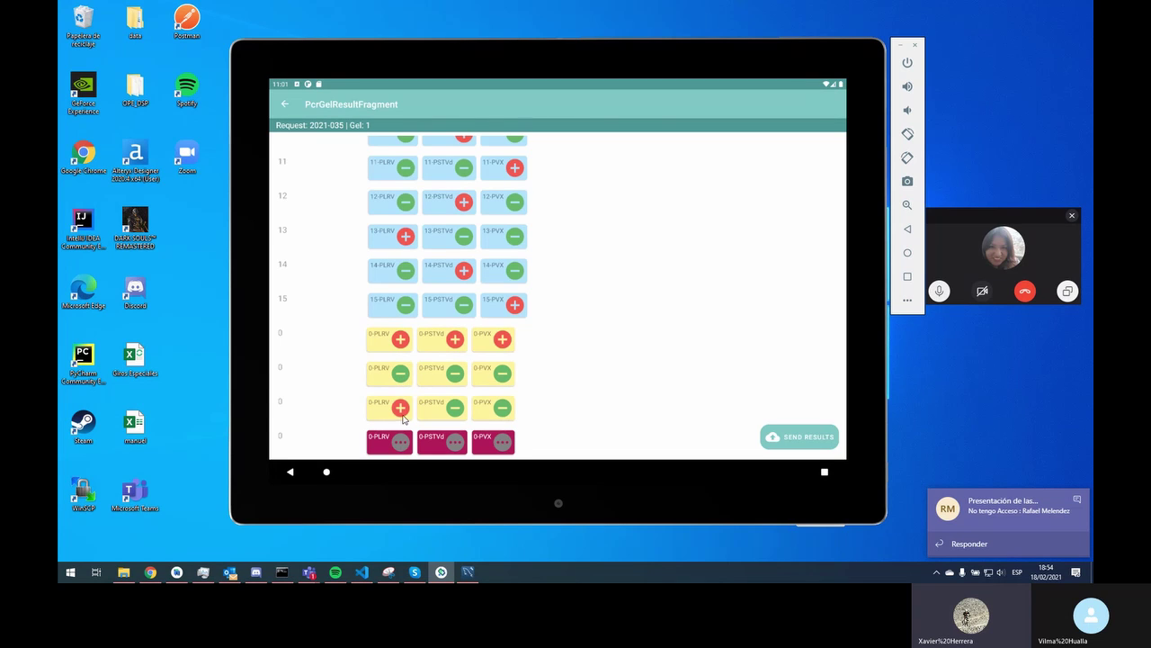
left_click(401, 407)
left_click(455, 409)
left_click(455, 409)
left_click(455, 409)
left_click(502, 408)
left_click(502, 409)
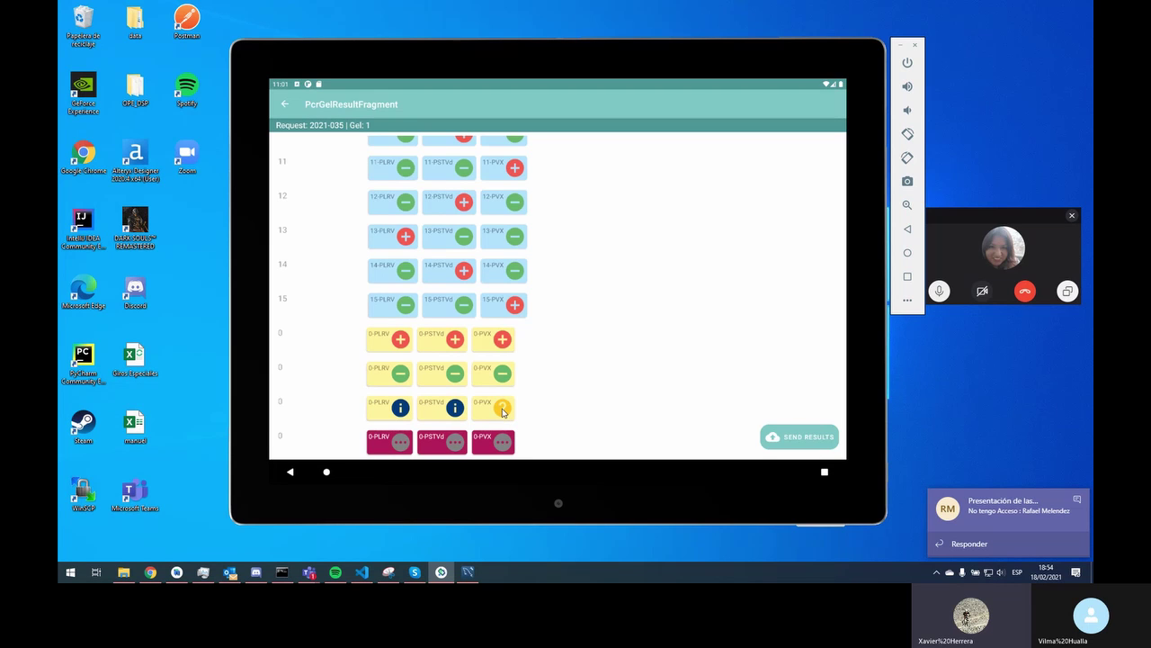
left_click(501, 409)
scroll(578, 308, "down", 2)
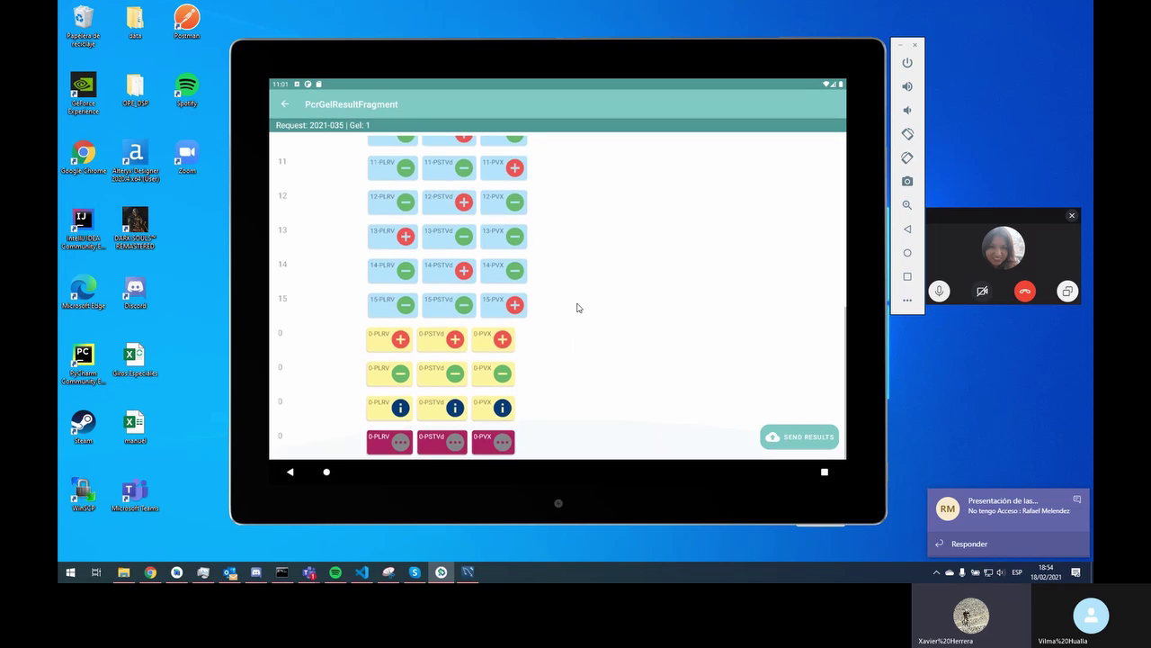
scroll(583, 292, "up", 1)
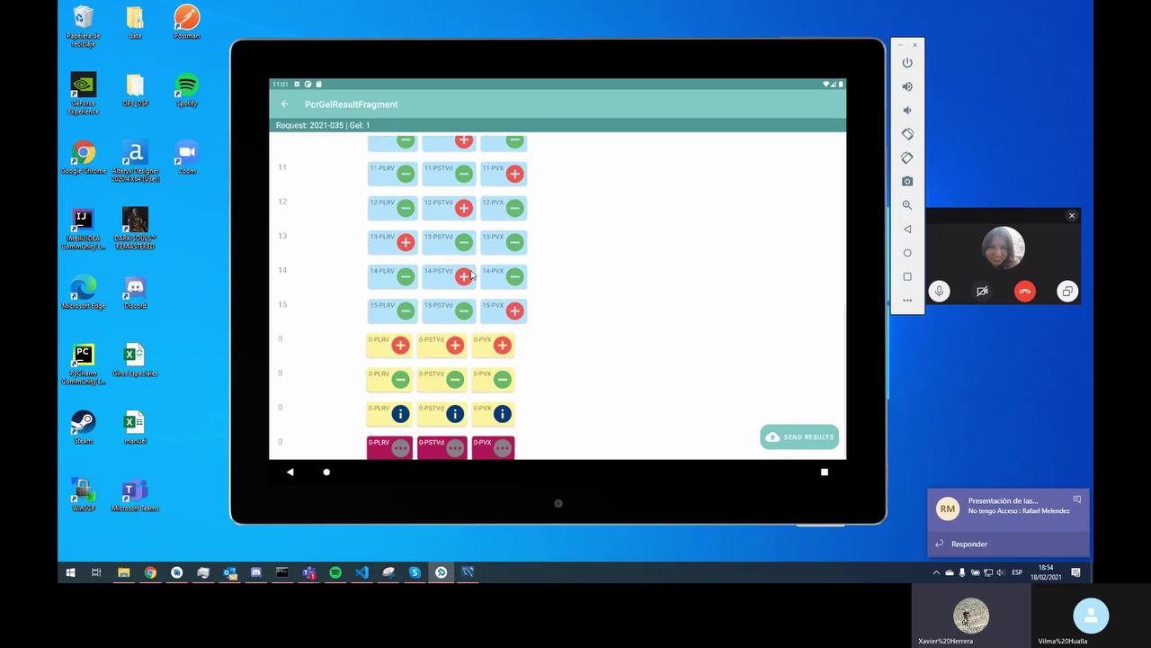
left_click(796, 438)
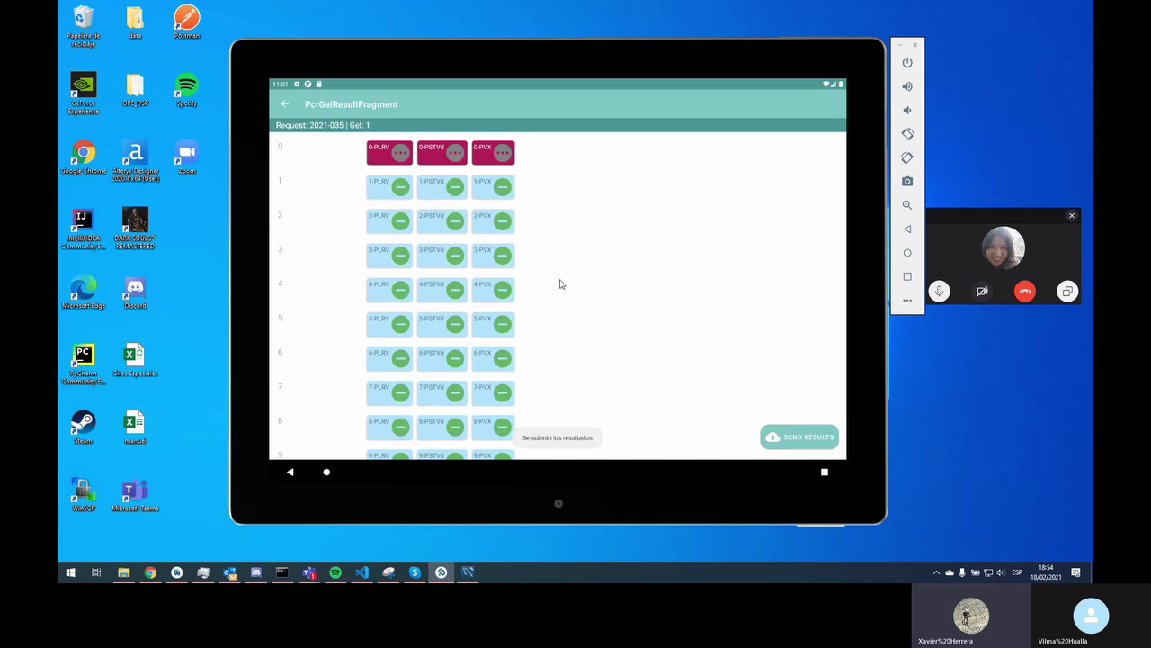
Return to the gel list and configure Gel 2: 15 samples, 3 controls, 2 ladders, size 21, all three pathogens.
left_click(284, 105)
left_click(284, 105)
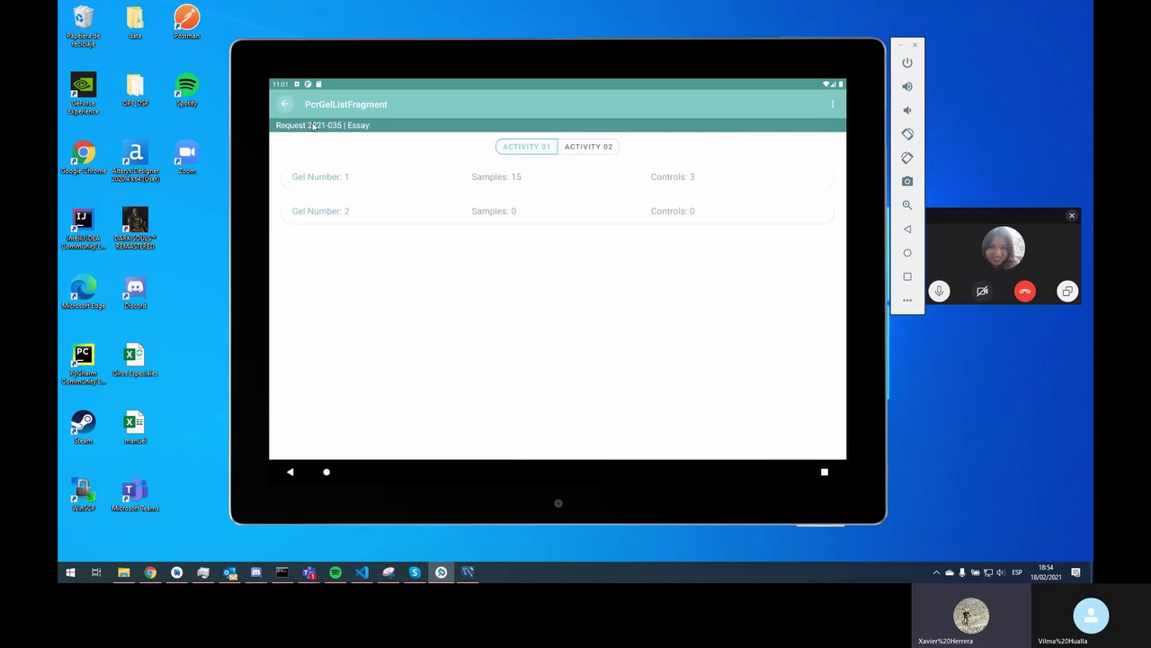
left_click(375, 220)
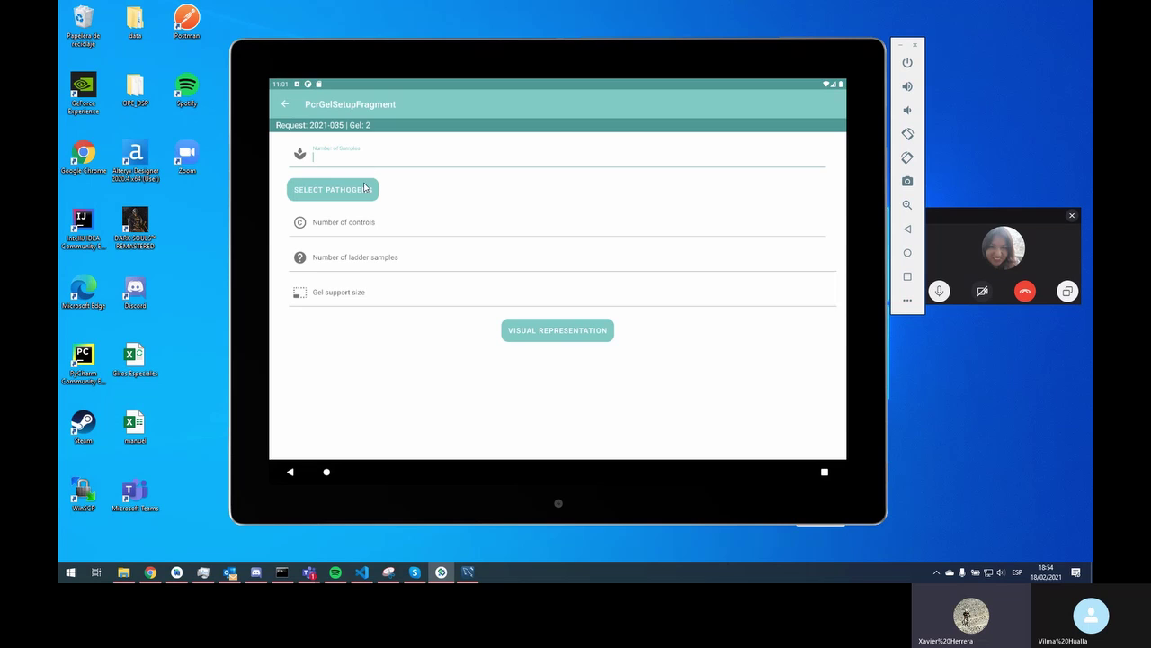
type("15")
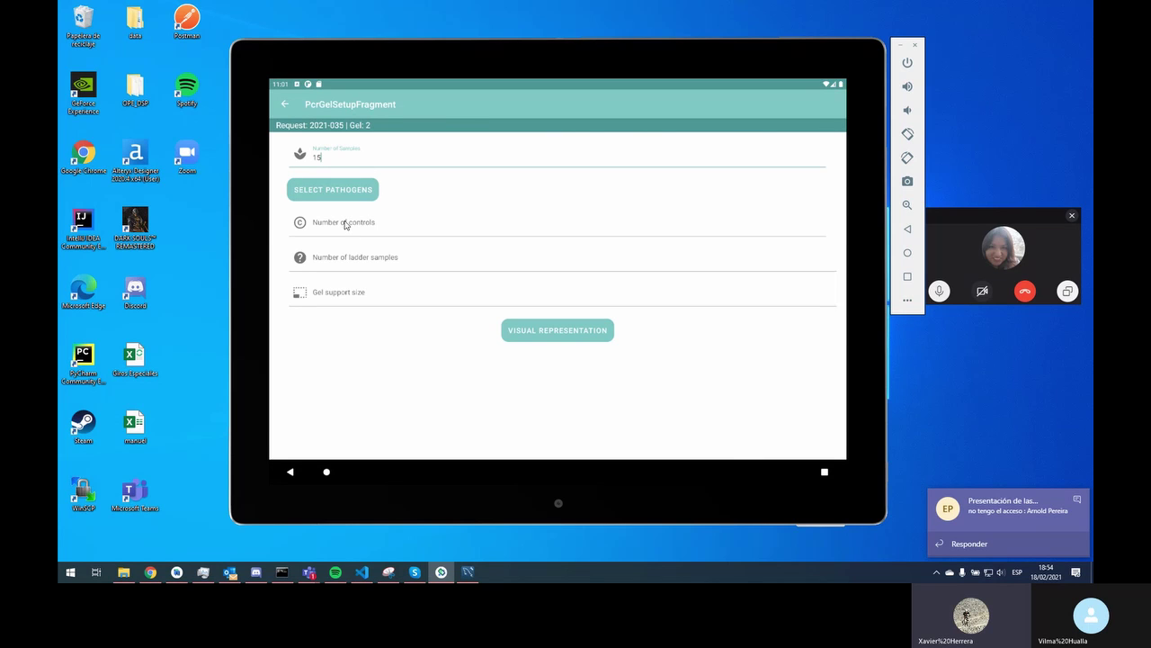
left_click(344, 224)
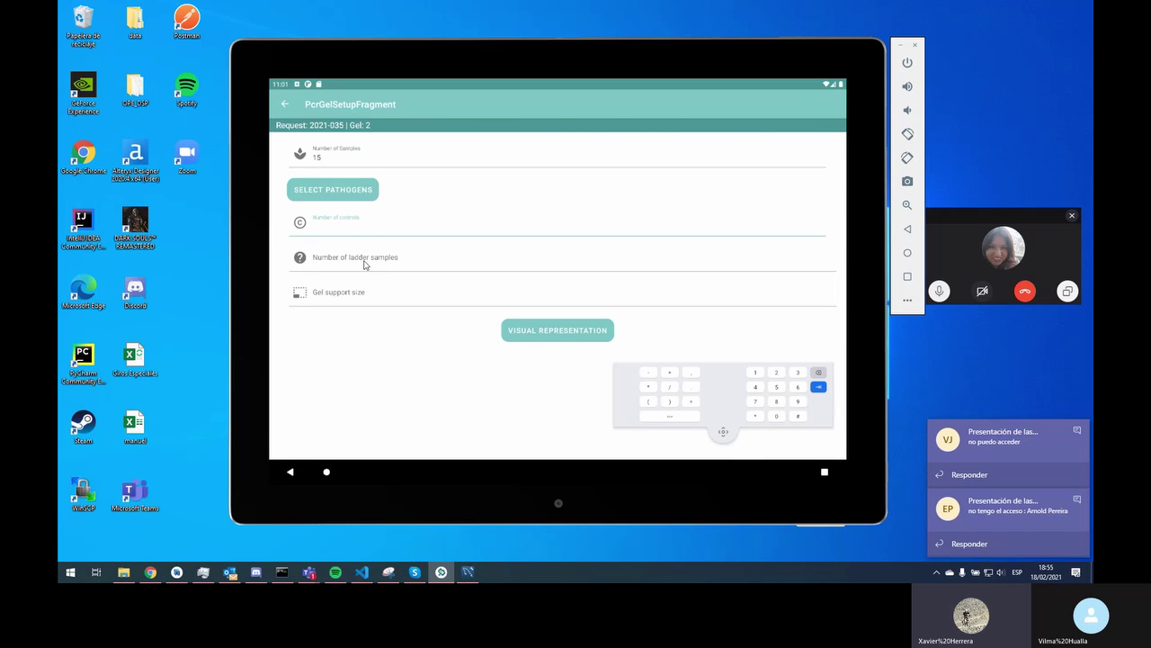
type("3")
key("Tab")
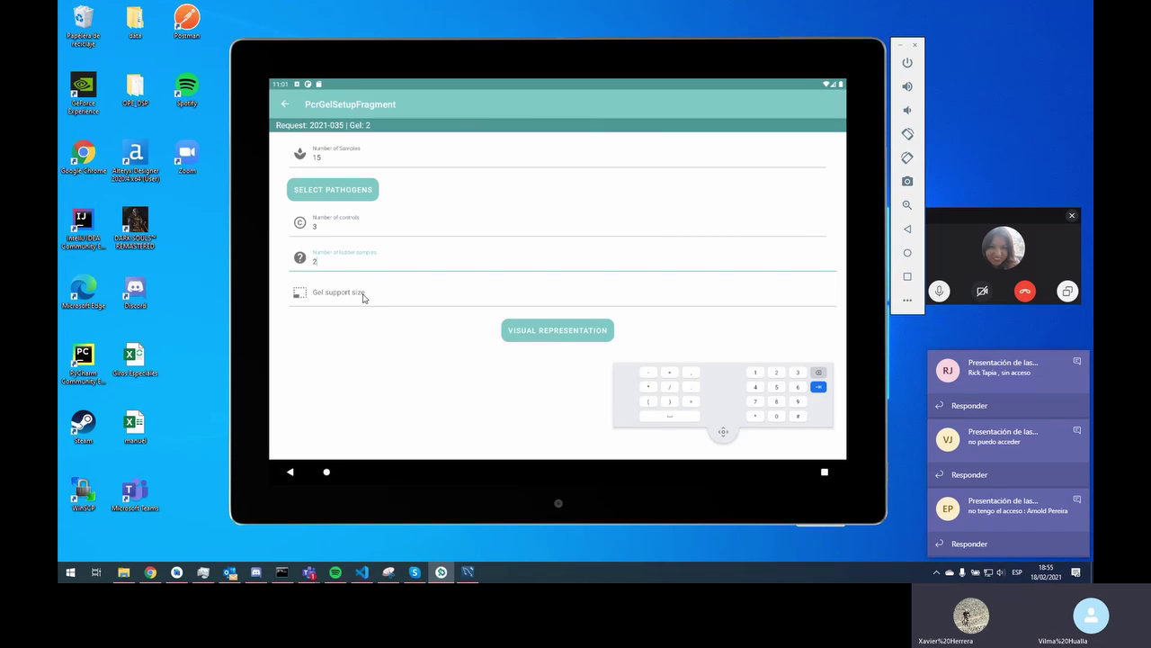
left_click(364, 297)
type("21")
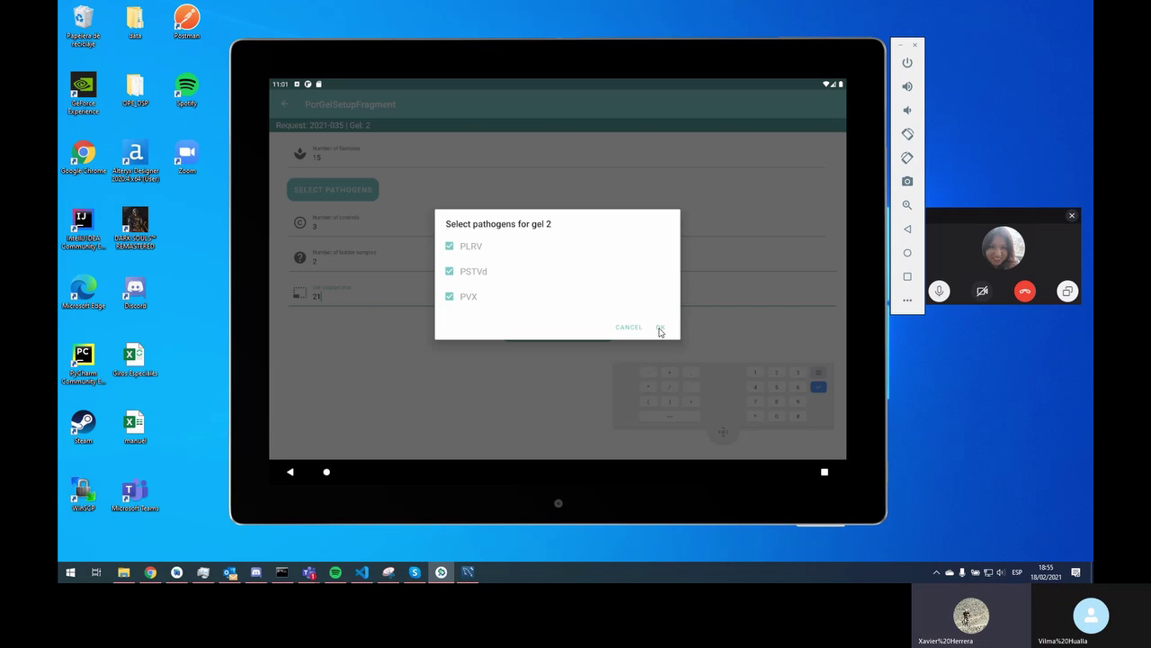
left_click(659, 330)
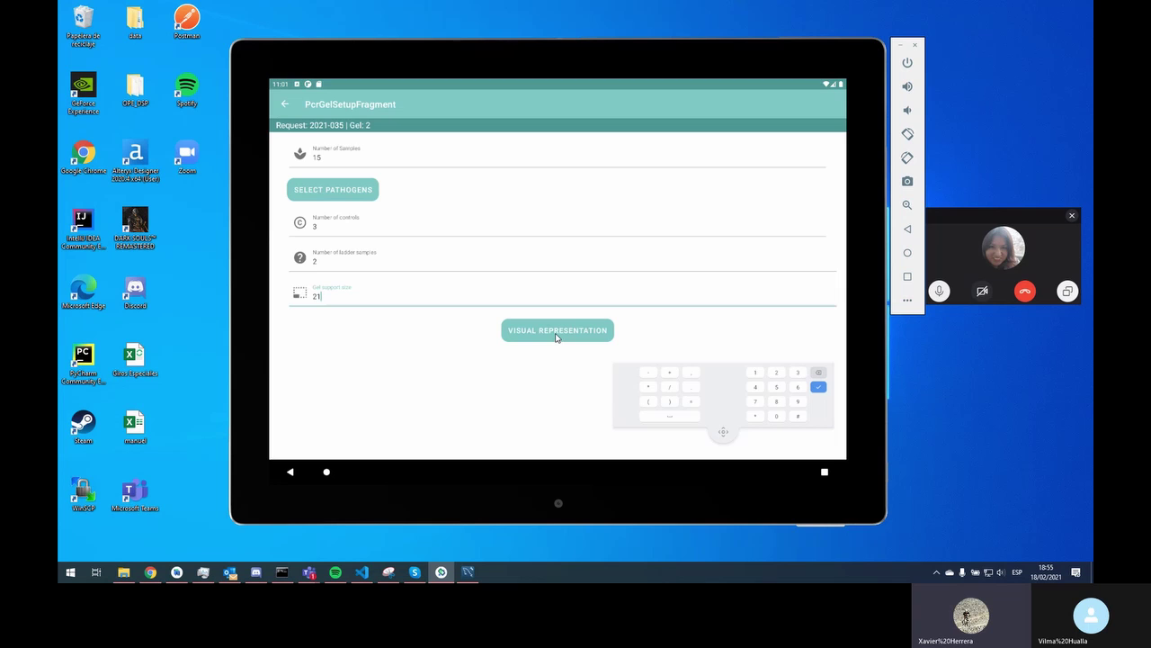
left_click(555, 333)
Accept 50 slots, mark 16-PVX, 17-PSTVd, 18-PLRV, 19-PSTVd and 20-PVX positive, and send Gel 2's results.
left_click(655, 284)
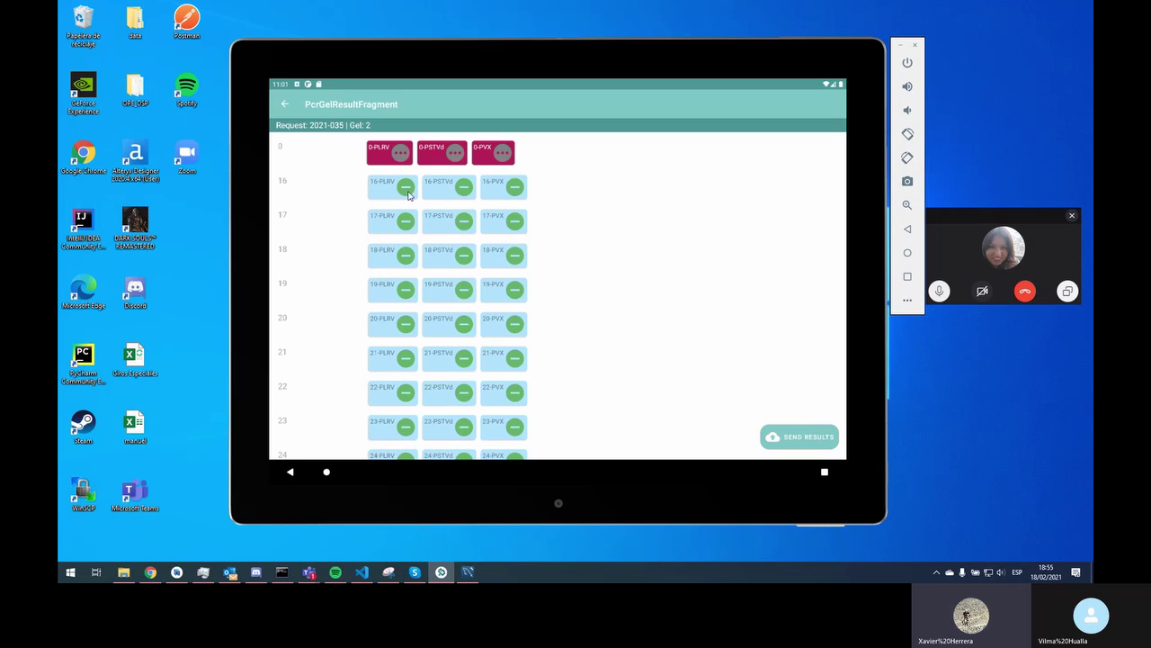
left_click(515, 189)
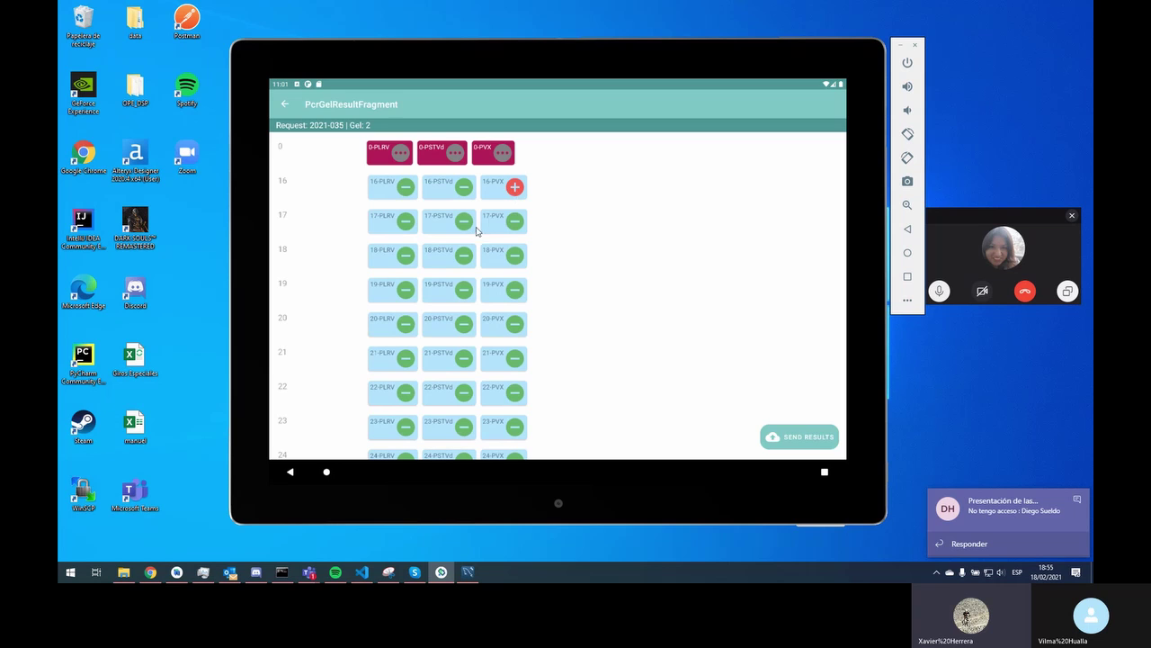
left_click(464, 224)
left_click(406, 256)
left_click(461, 292)
left_click(512, 324)
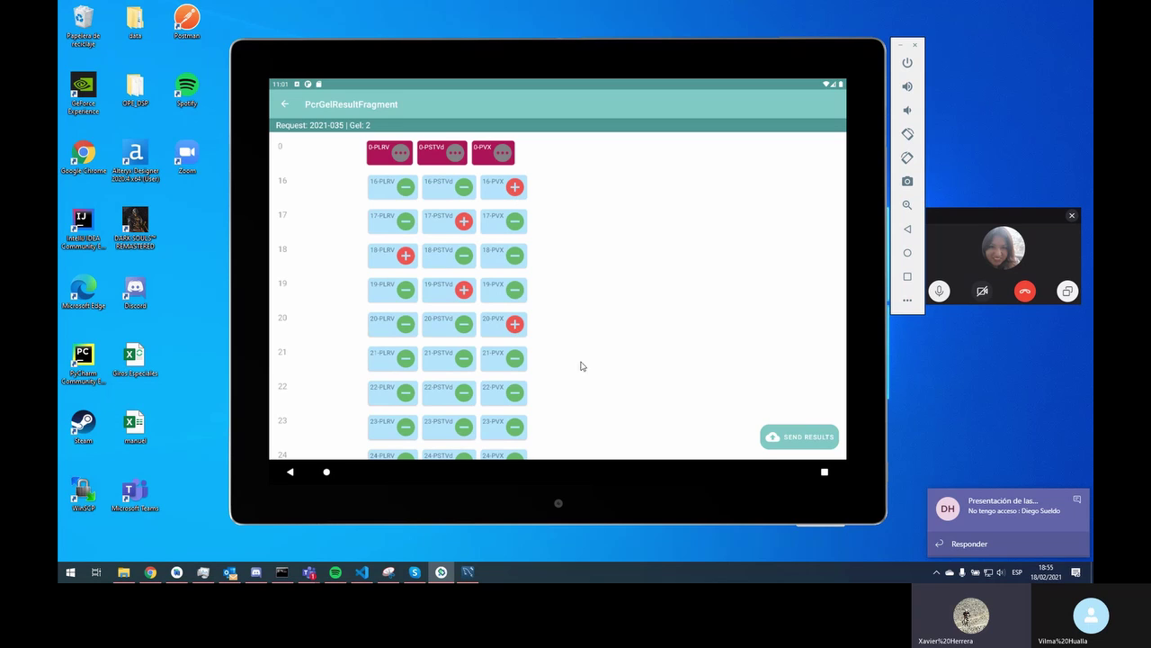
scroll(581, 365, "down", 5)
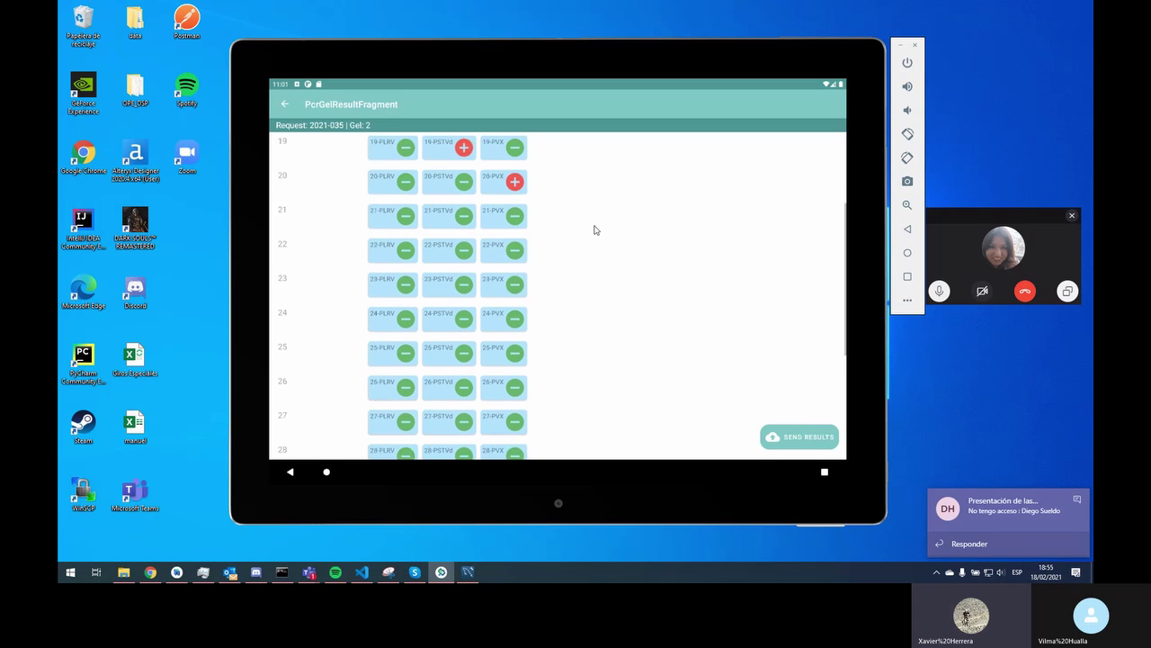
left_click(793, 439)
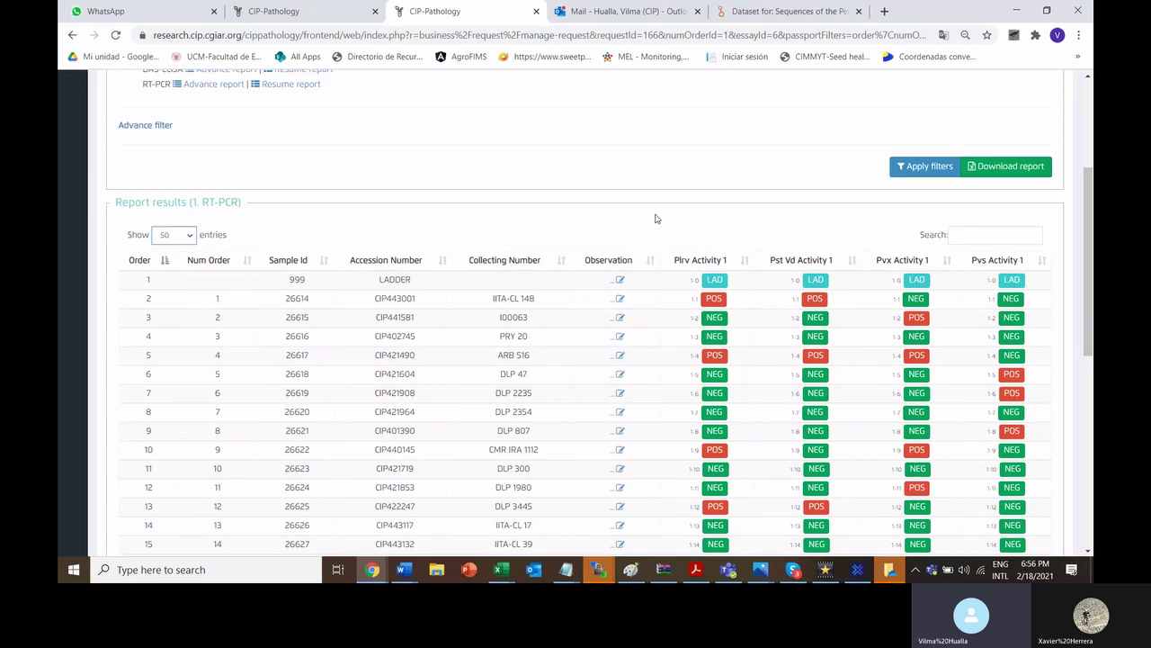
Review the RT-PCR report table, show the advanced filters, and download it as report (7).xls.
scroll(653, 265, "down", 3)
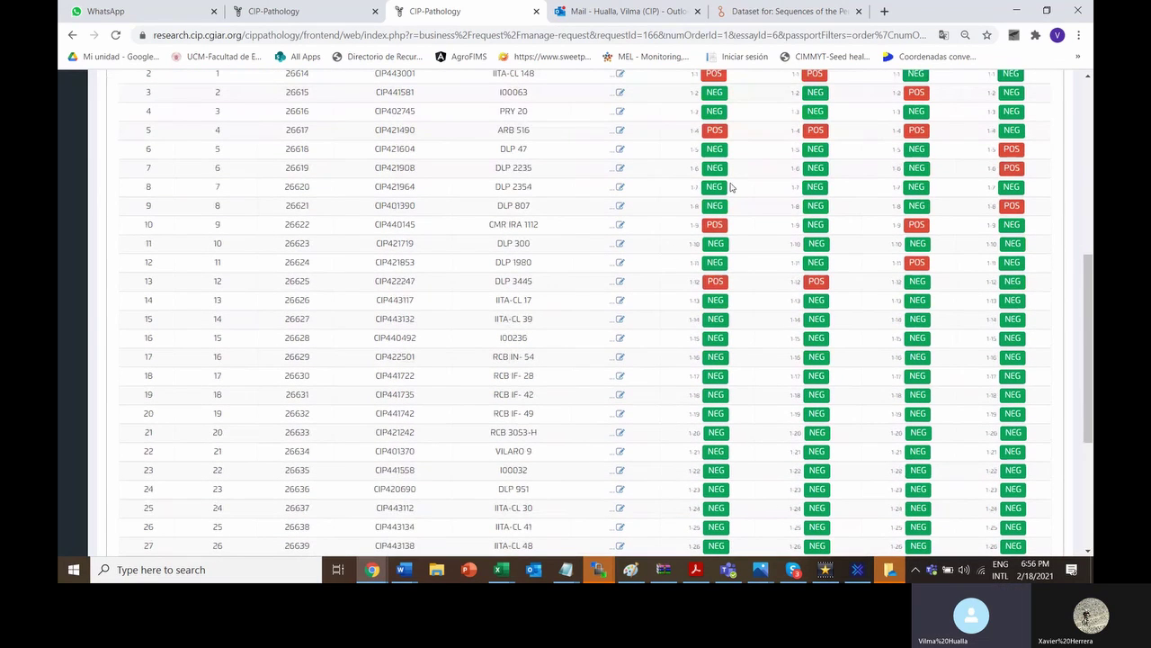
scroll(642, 271, "down", 2)
scroll(644, 274, "down", 2)
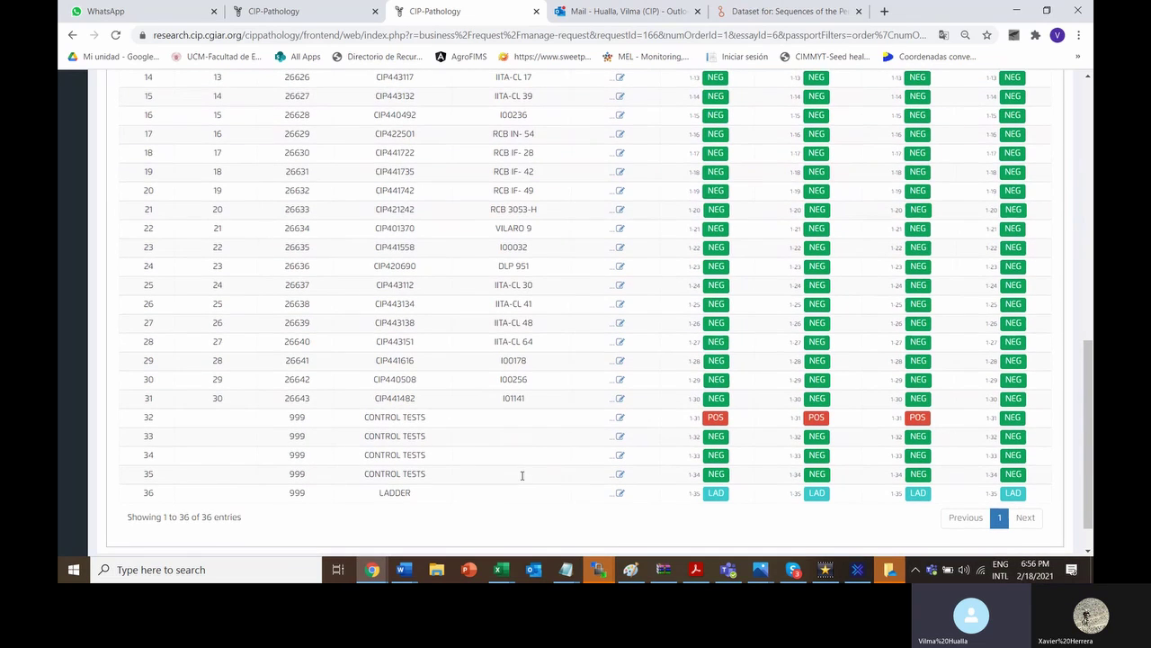
scroll(521, 450, "up", 8)
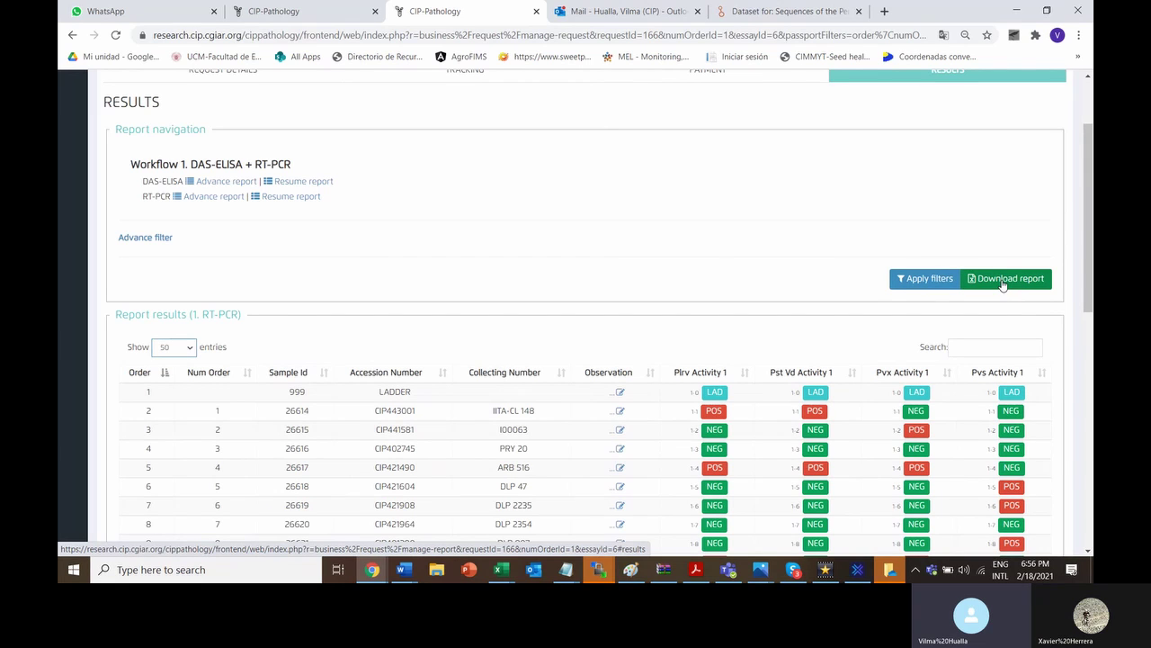
left_click(147, 240)
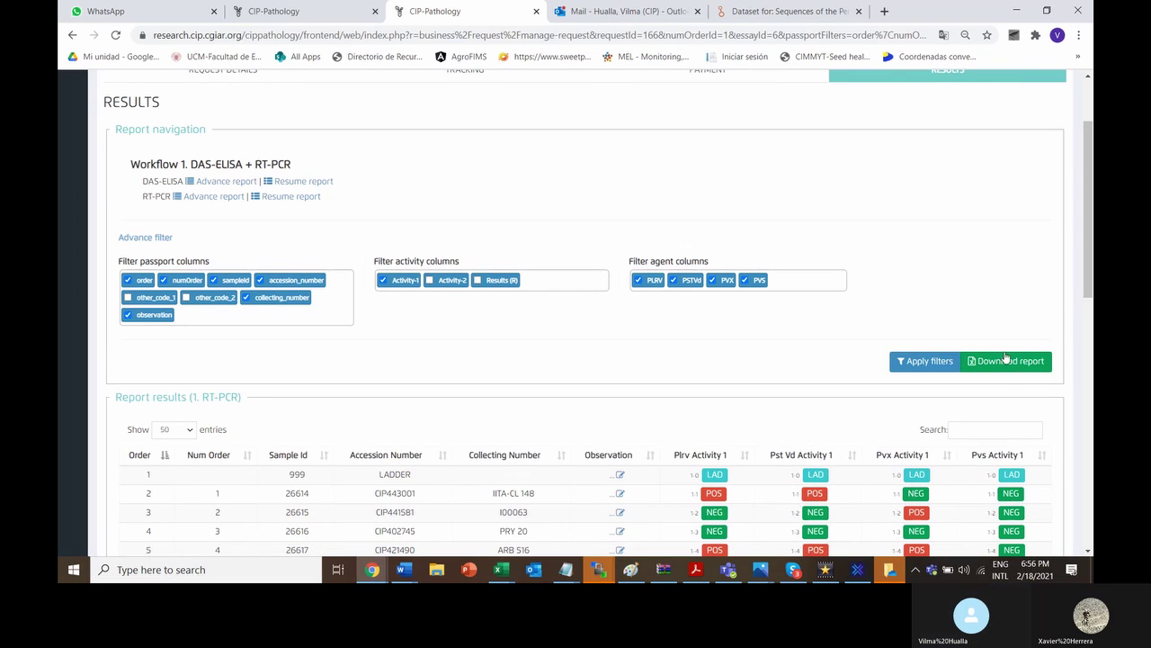
left_click(1004, 361)
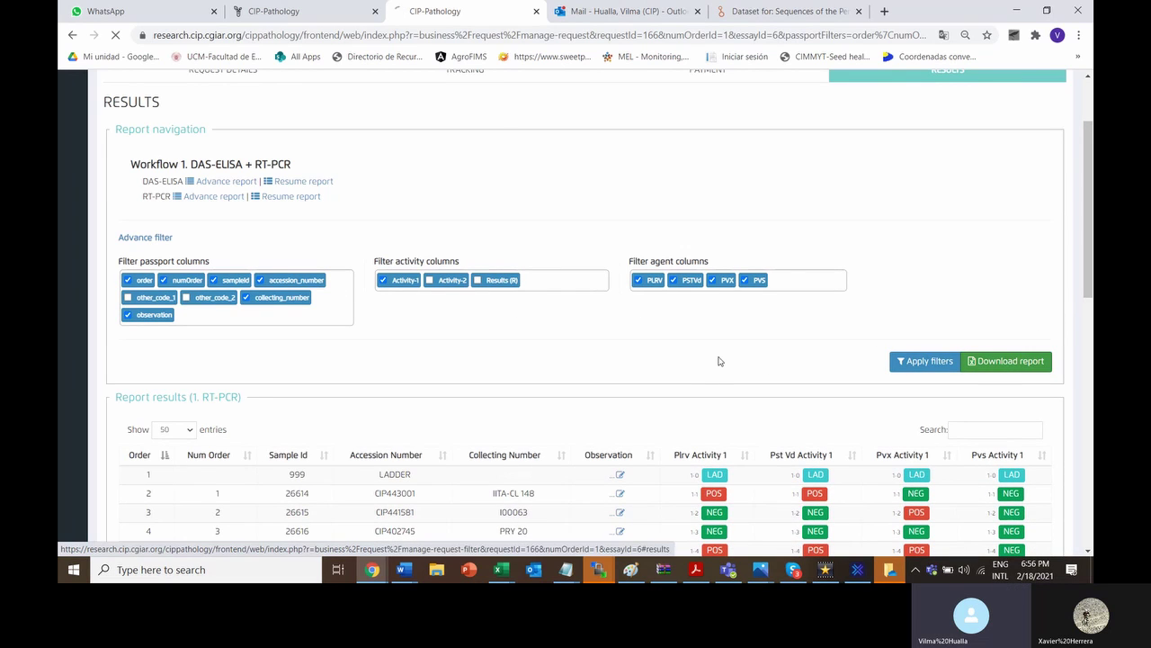
scroll(716, 355, "down", 1)
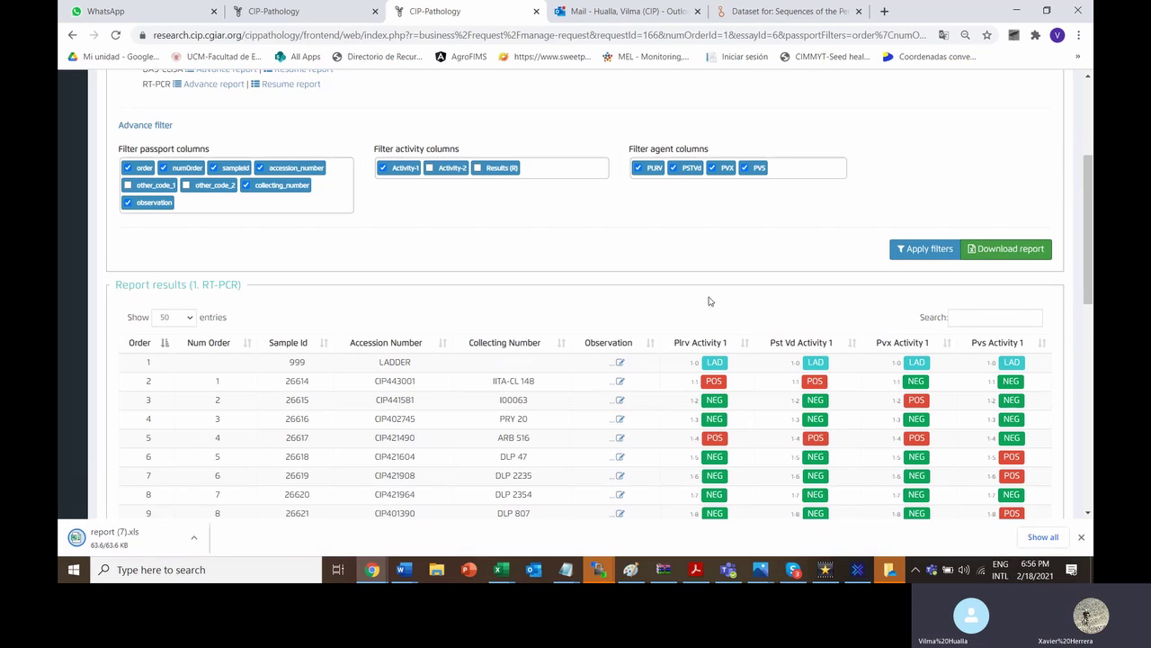
Open report (7).xls in Excel, wrap the A1:J1 header row, then switch back to CIP-Pathology.
left_click(115, 532)
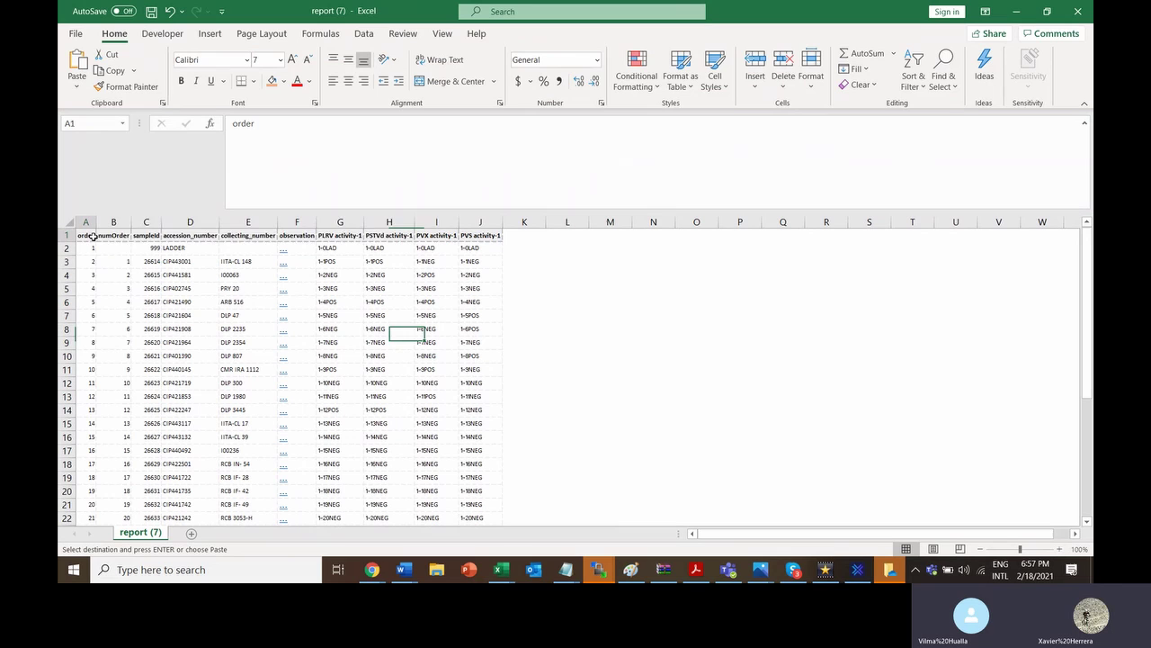
left_click_drag(93, 235, 481, 235)
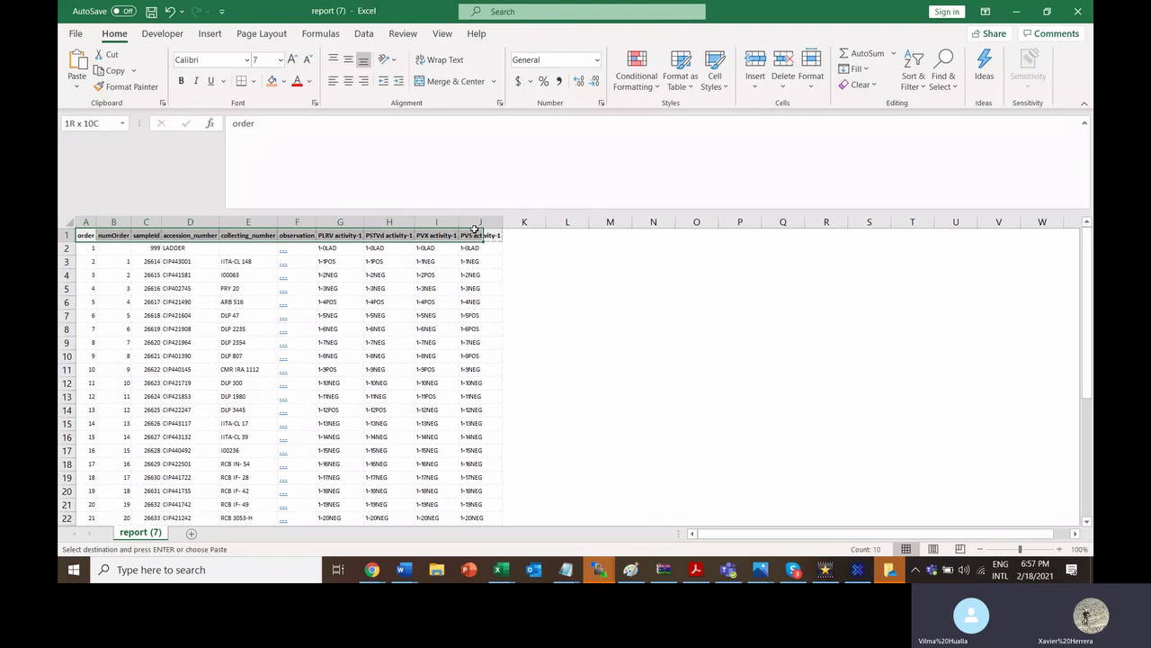
left_click(441, 59)
scroll(423, 405, "down", 3)
scroll(423, 411, "down", 3)
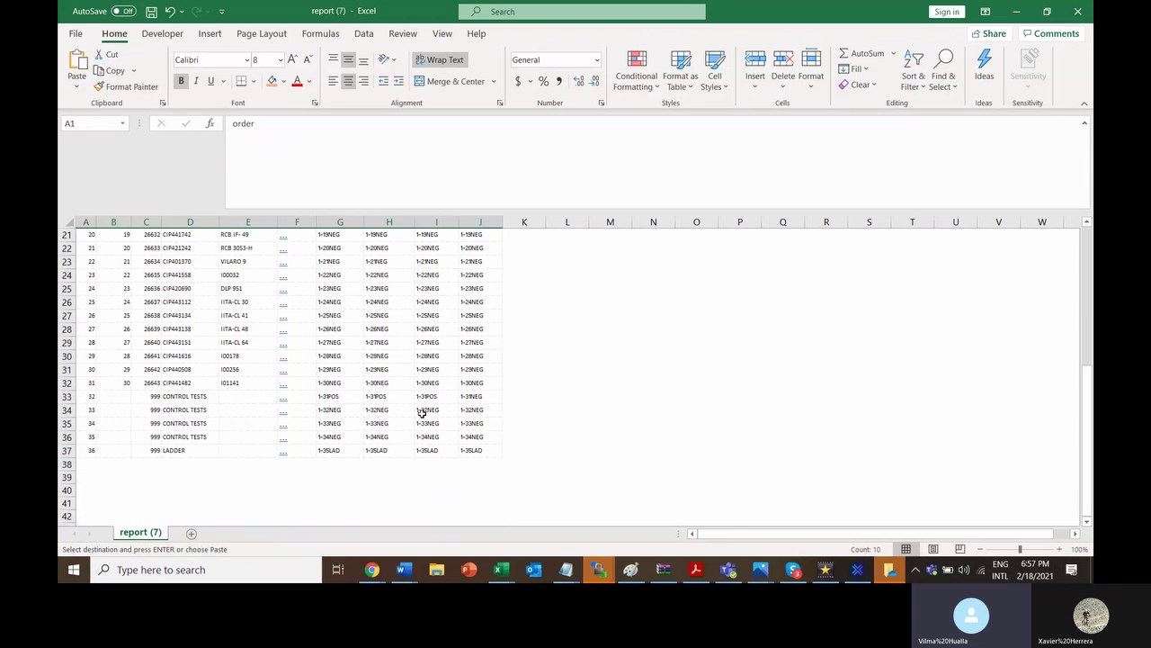
scroll(423, 411, "up", 7)
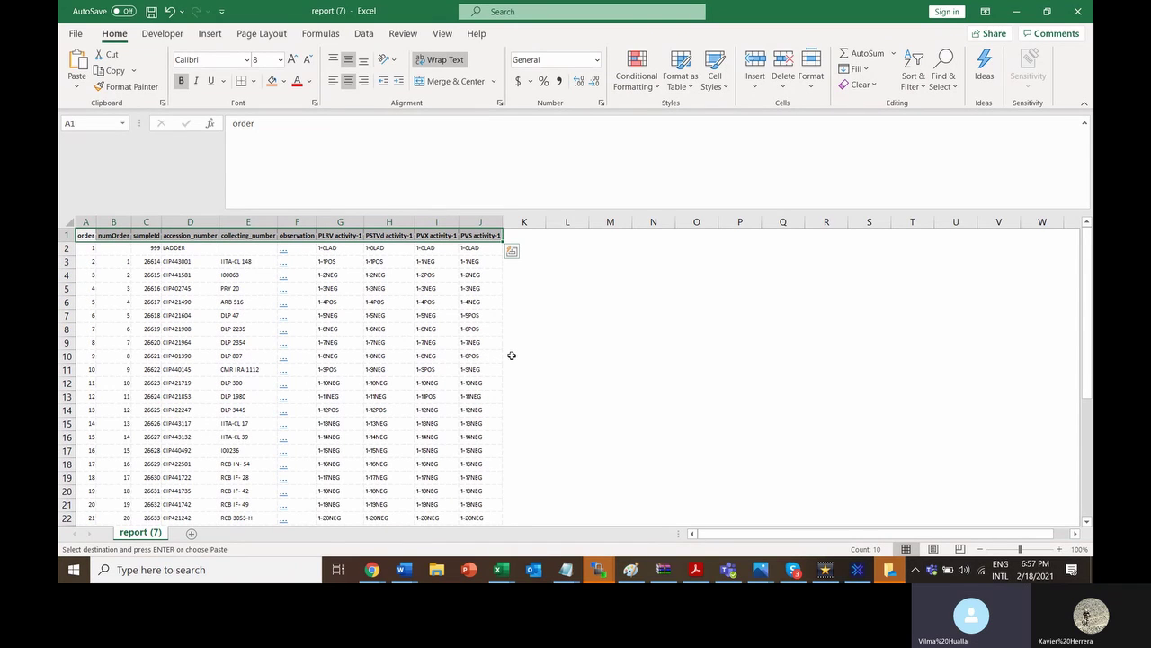
key("alt+Tab")
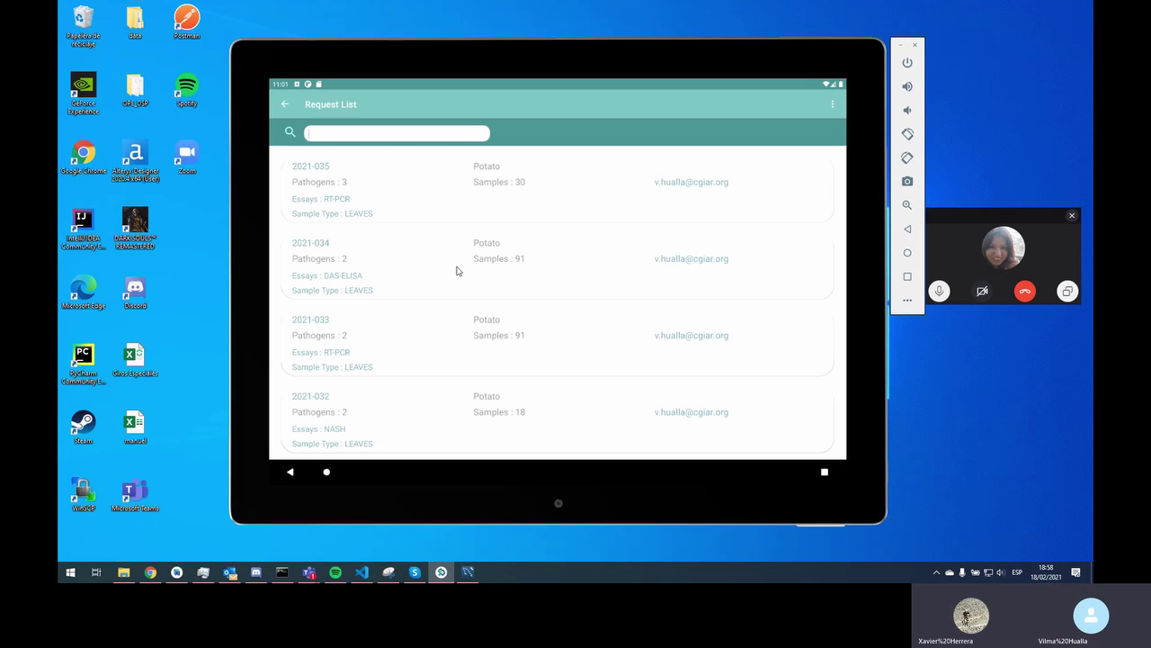
Find request 2021-034 in the Request List and show its DAS-ELISA PLRV plate grid.
scroll(433, 251, "down", 1)
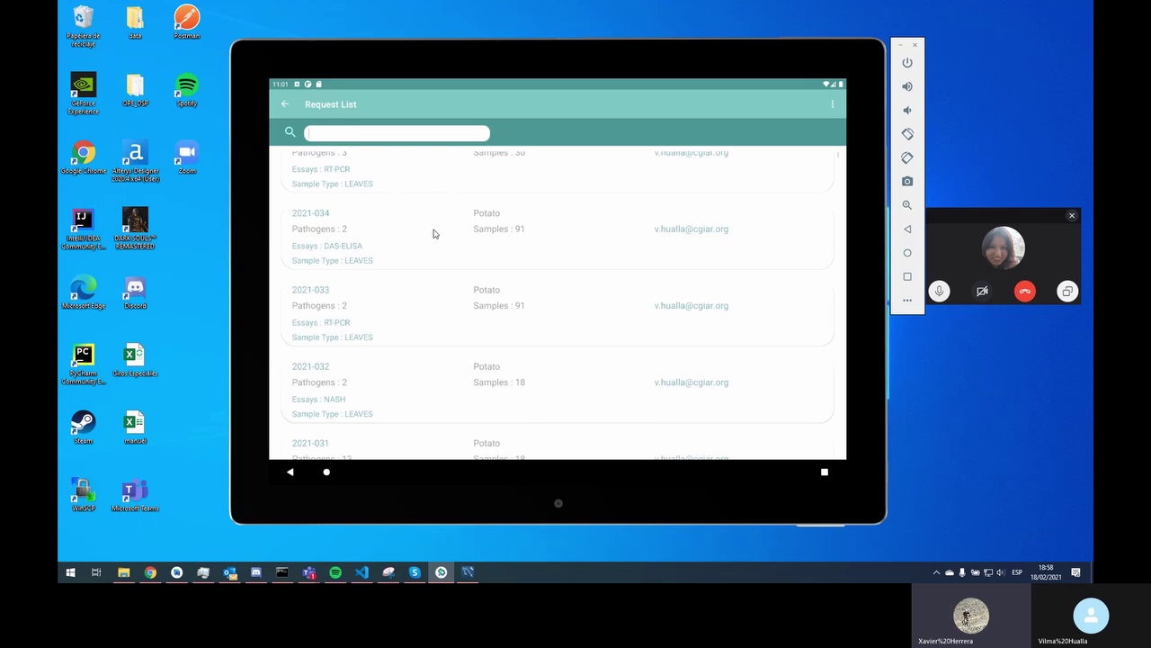
left_click_drag(432, 236, 432, 216)
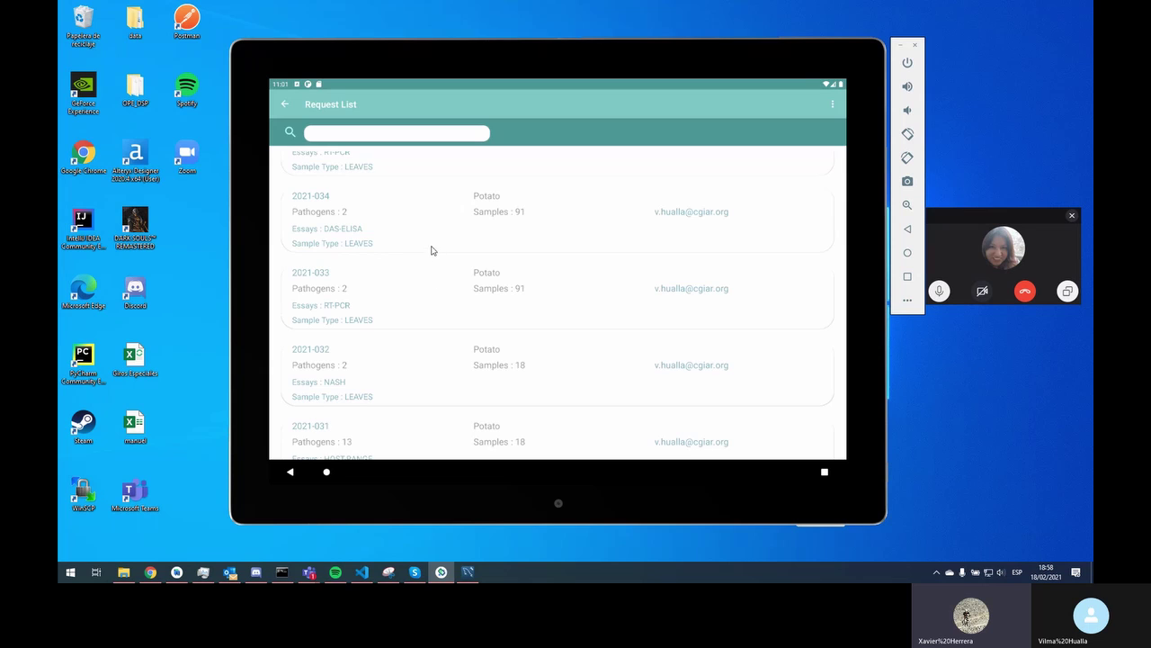
mouse_move(407, 302)
left_mouse_down()
mouse_move(403, 249)
mouse_move(404, 290)
left_mouse_up()
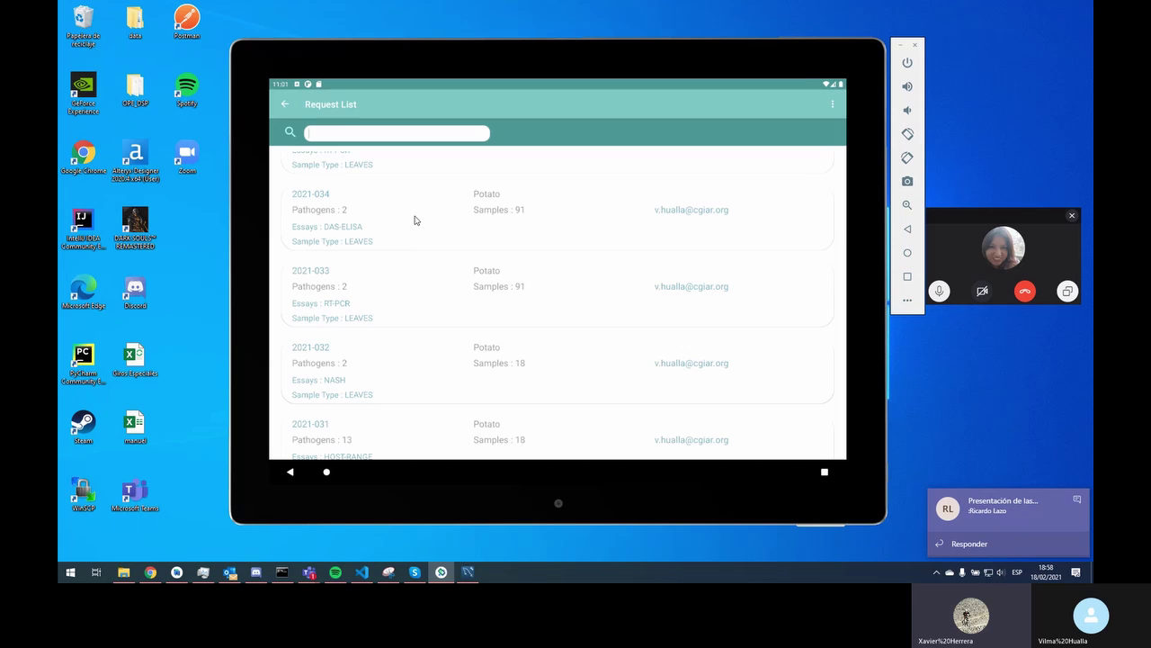
left_click(415, 221)
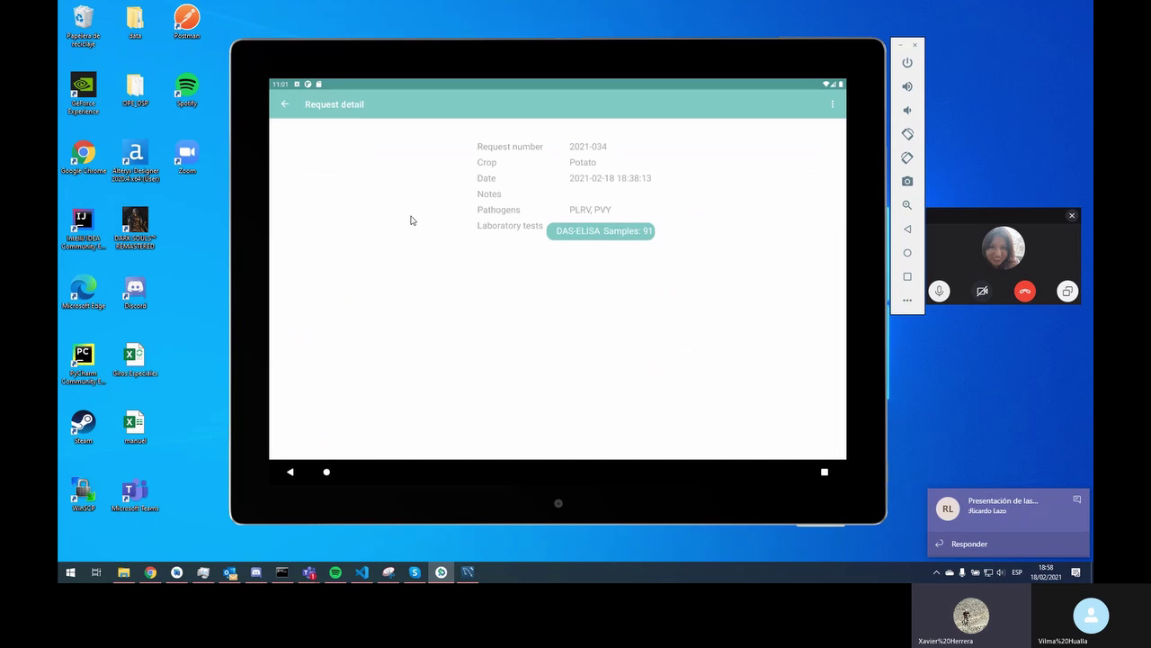
left_click(602, 232)
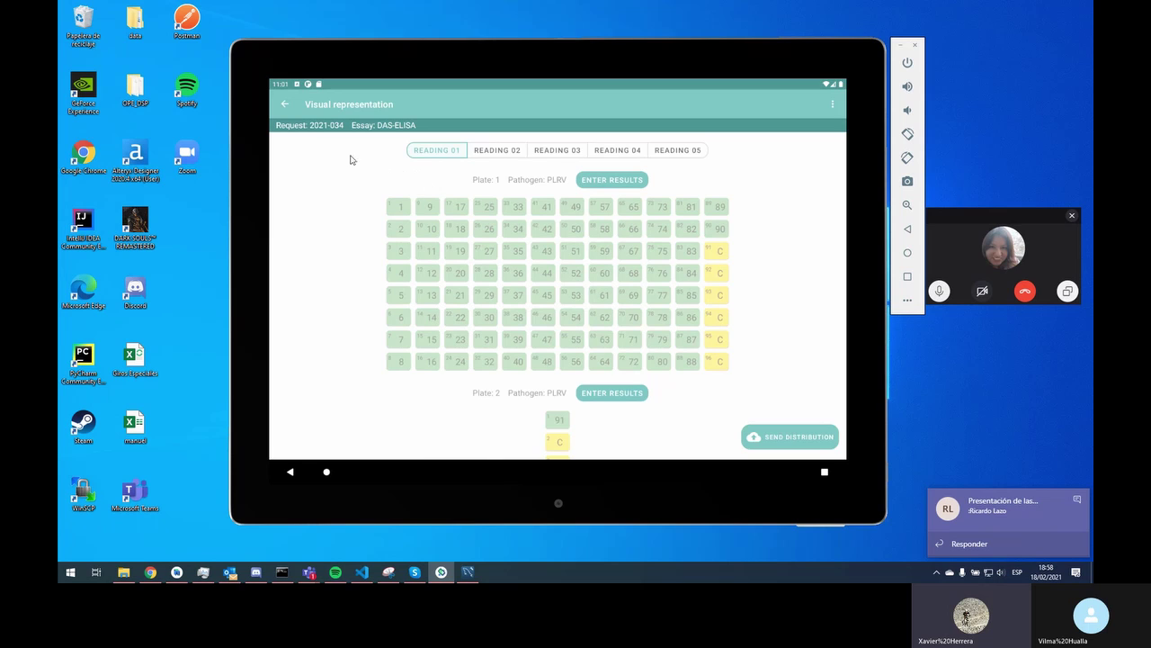
Enter plate 1 PLRV results: wells 1 and 11 positive, well 34 uncertain.
left_click(607, 184)
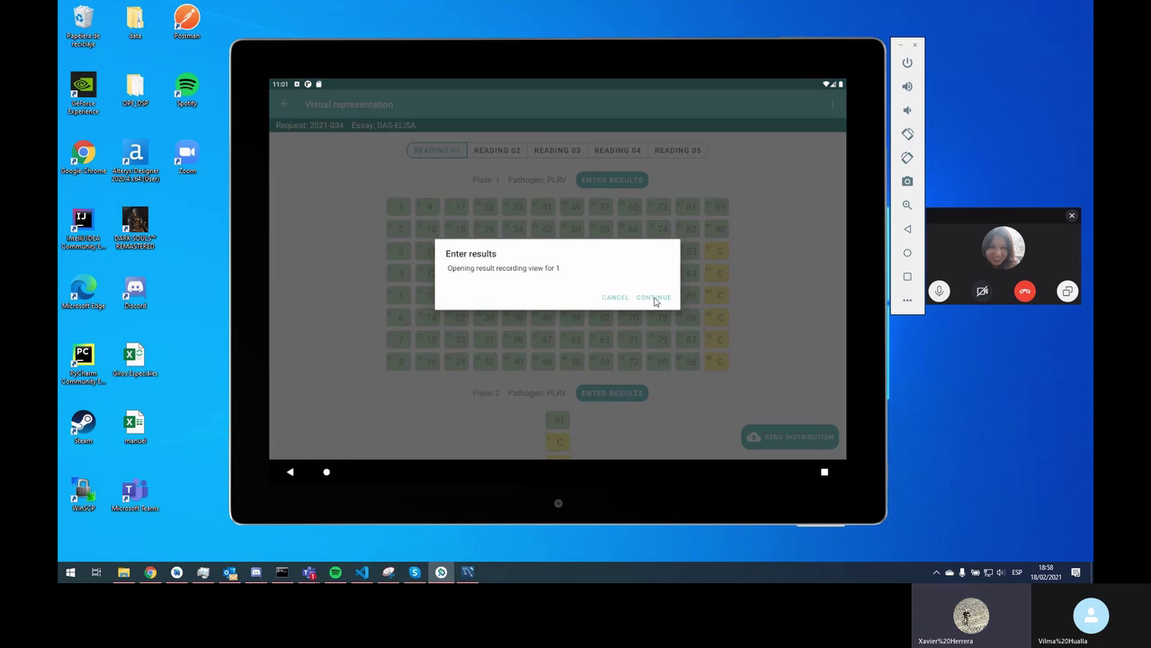
left_click(654, 299)
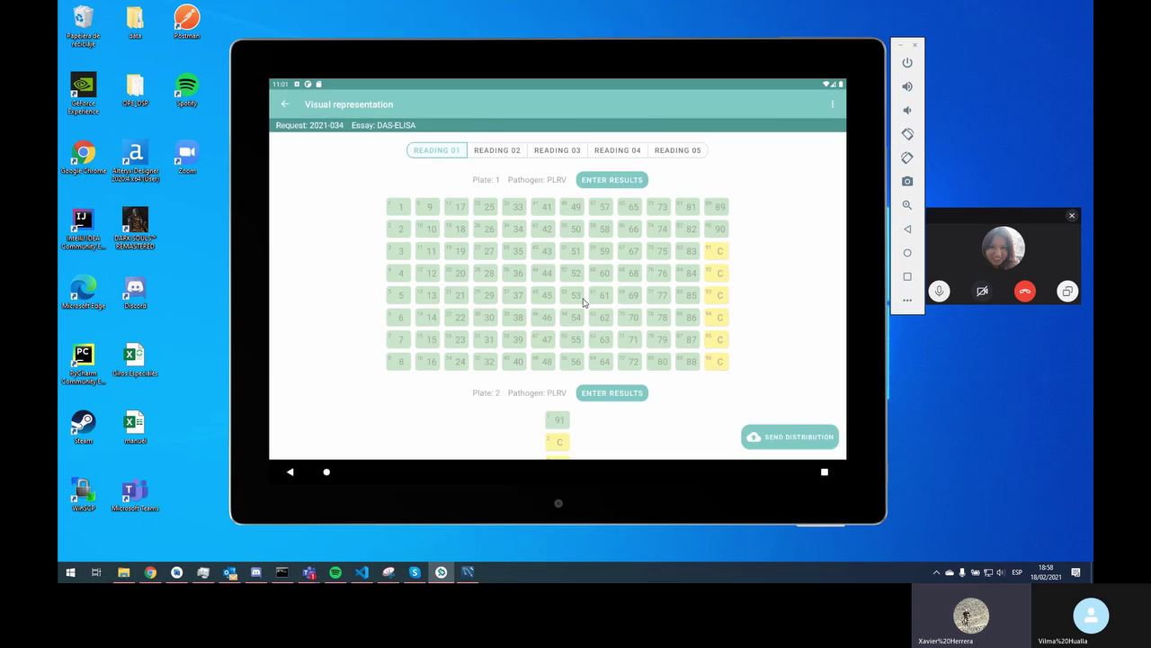
left_click(357, 181)
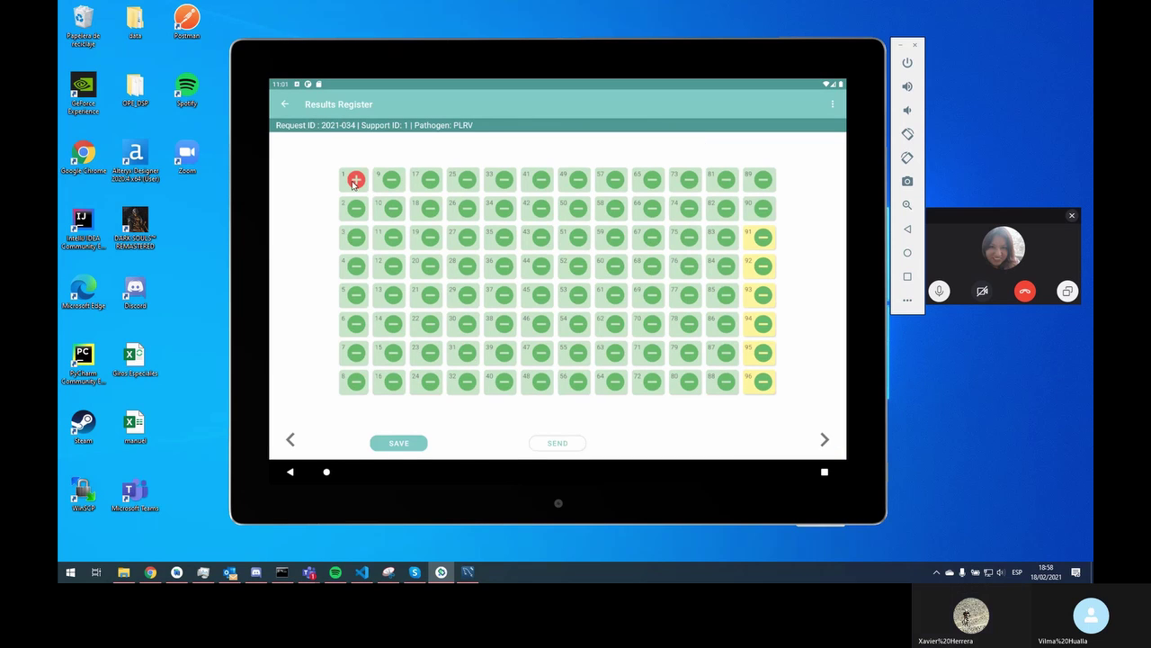
left_click(393, 238)
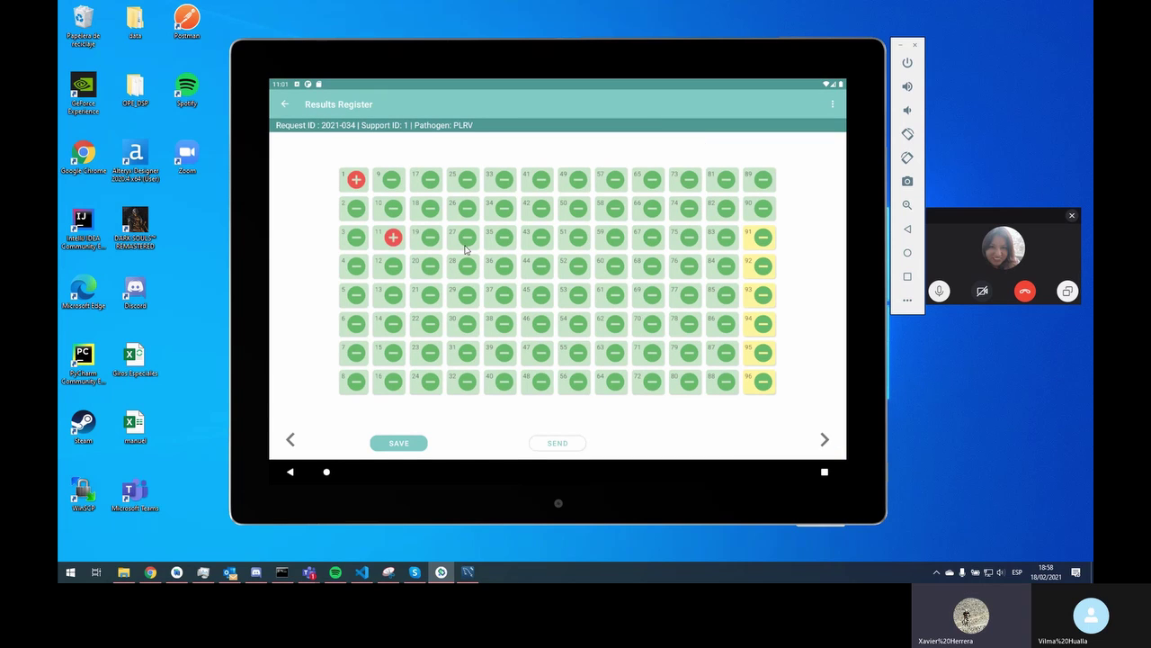
left_click(504, 210)
Open request 2021-031's HOST RANGE dashboard, showing the N. benthamiana Sample 1 symptoms checklist.
left_click(284, 106)
scroll(426, 326, "down", 1)
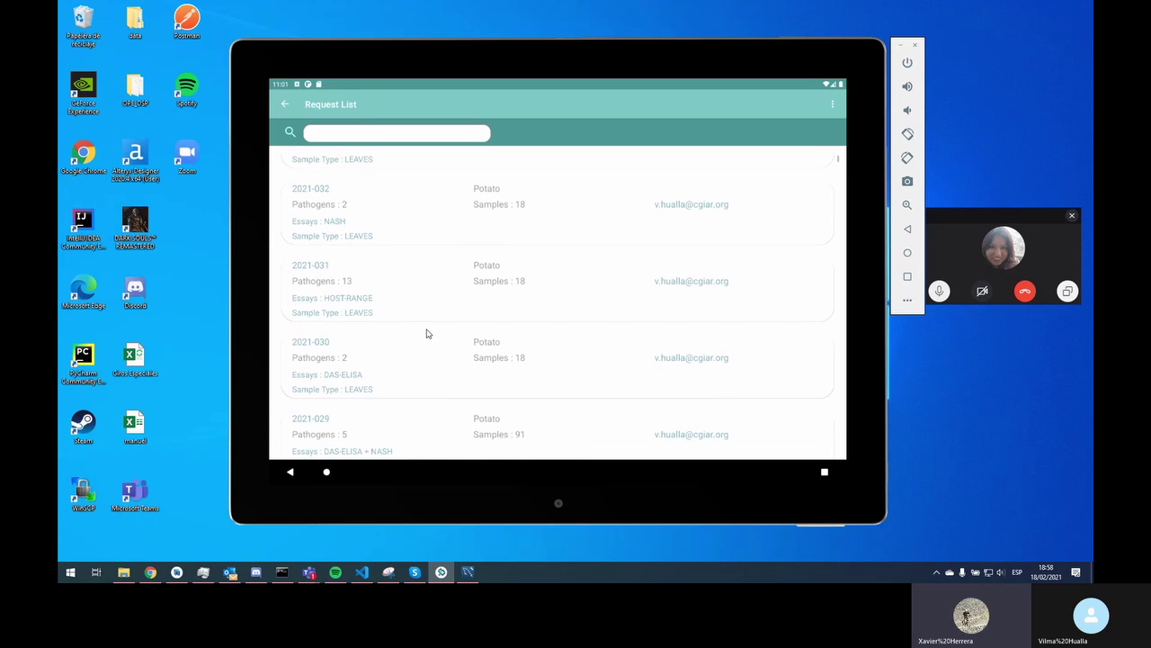
scroll(427, 334, "down", 1)
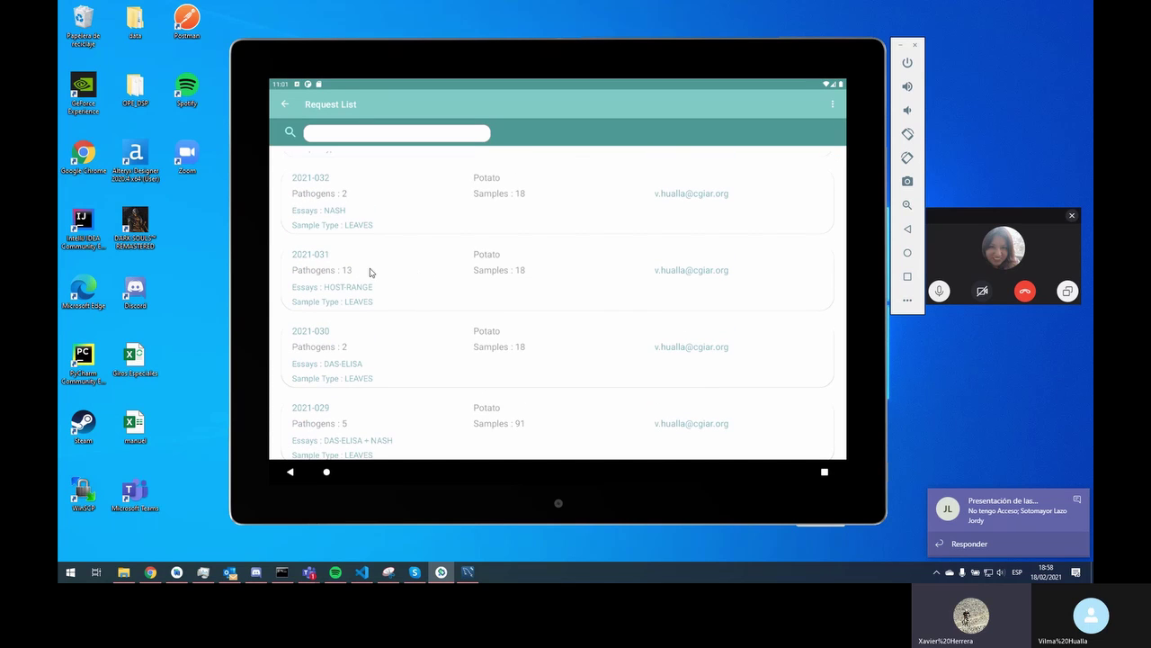
left_click(420, 277)
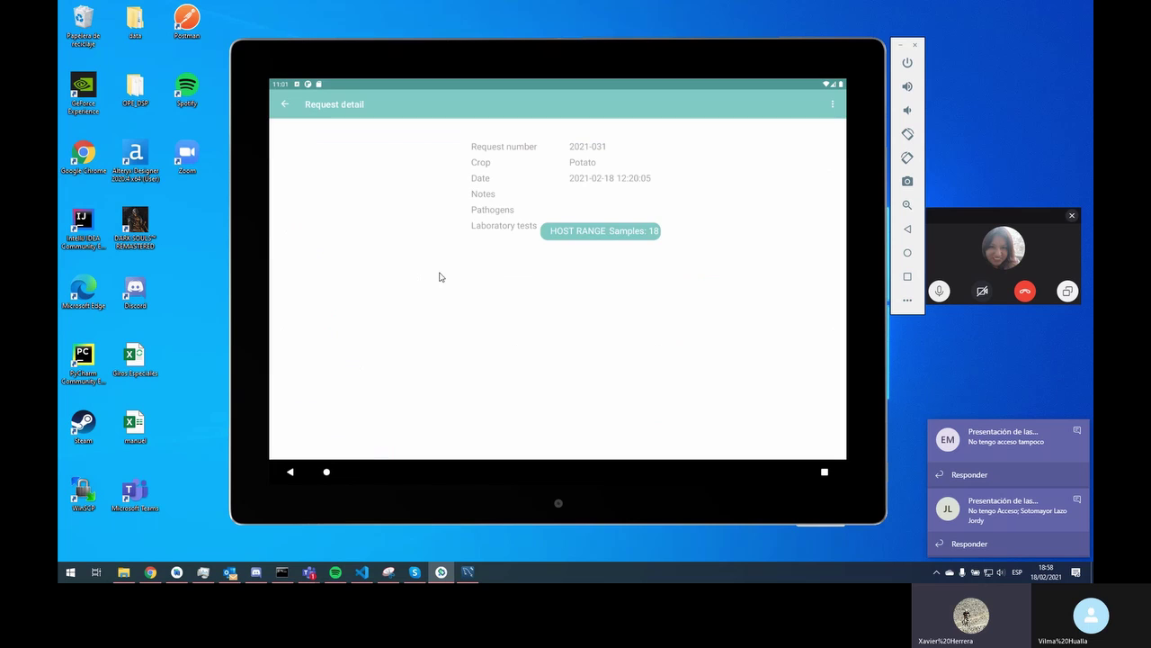
left_click(577, 236)
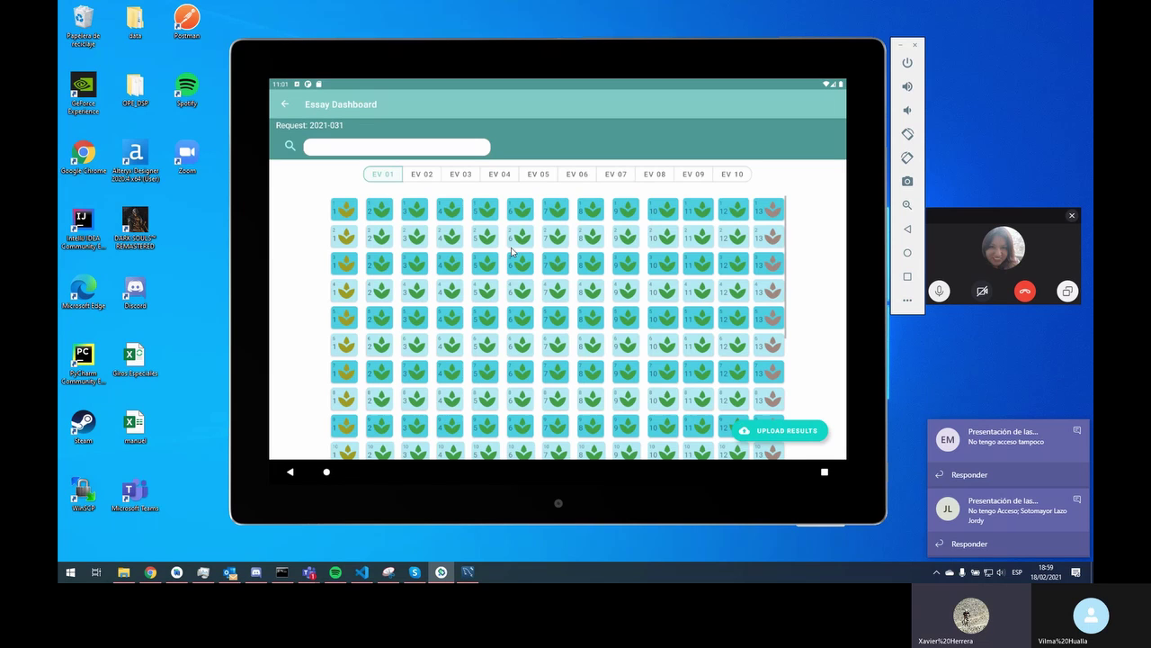
left_click_drag(589, 336, 589, 361)
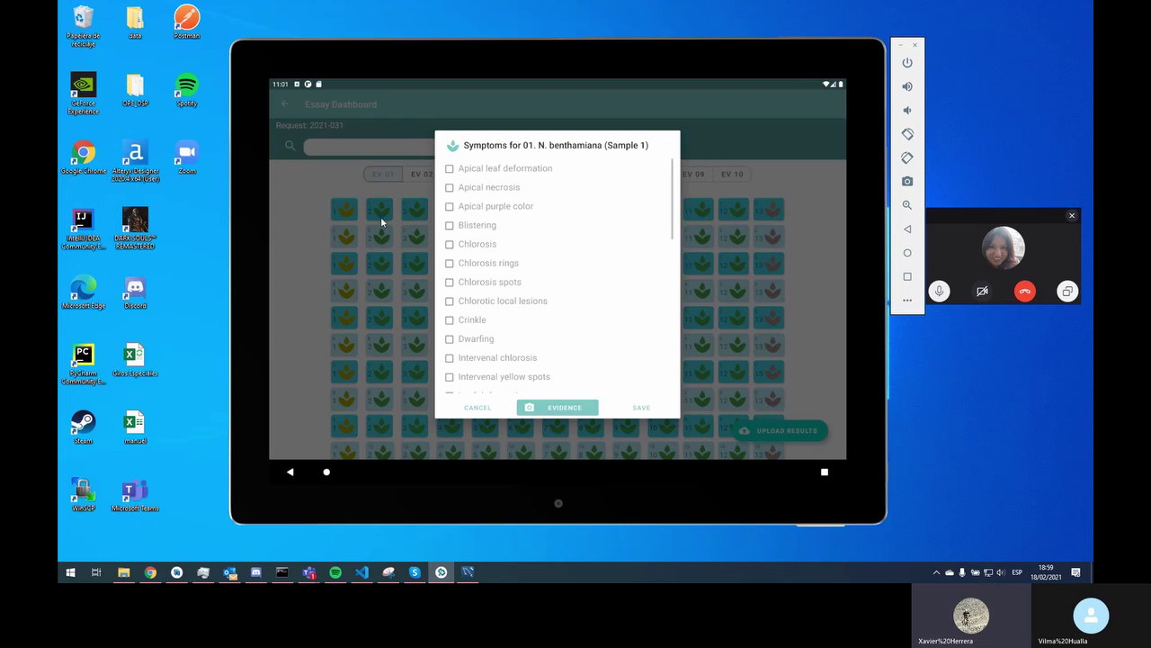
In the first plant's Symptoms checklist, tick Apical leaf deformation, Apical purple color and Chlorosis.
left_click(381, 216)
scroll(608, 270, "down", 2)
scroll(612, 286, "up", 2)
scroll(600, 328, "down", 5)
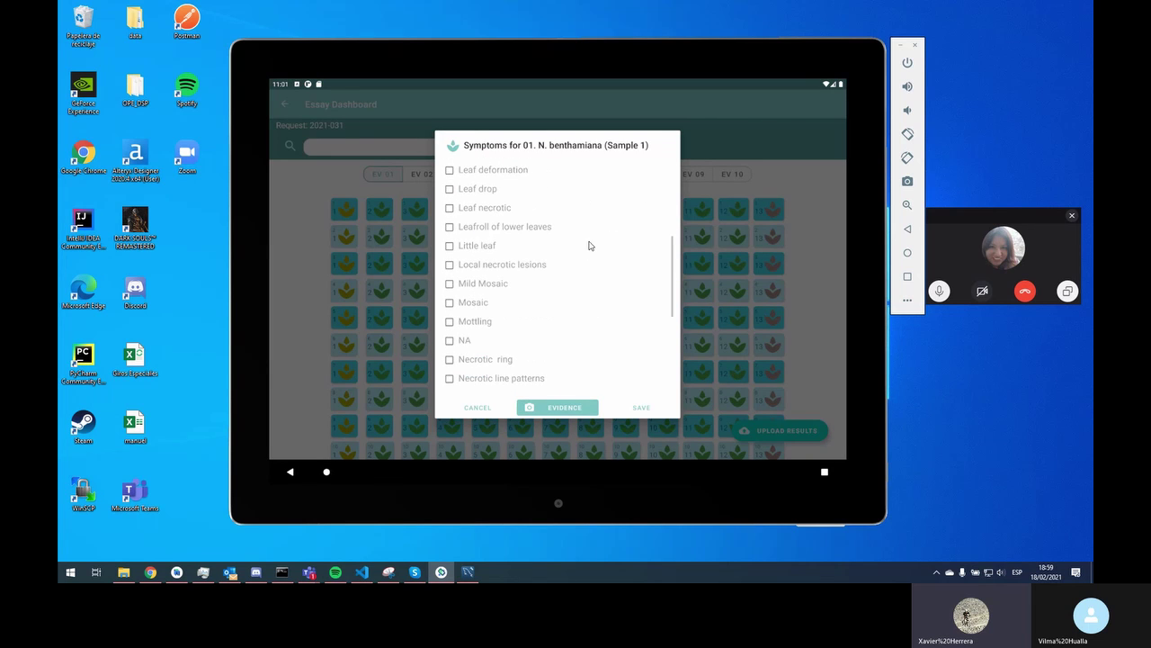
scroll(589, 342, "up", 5)
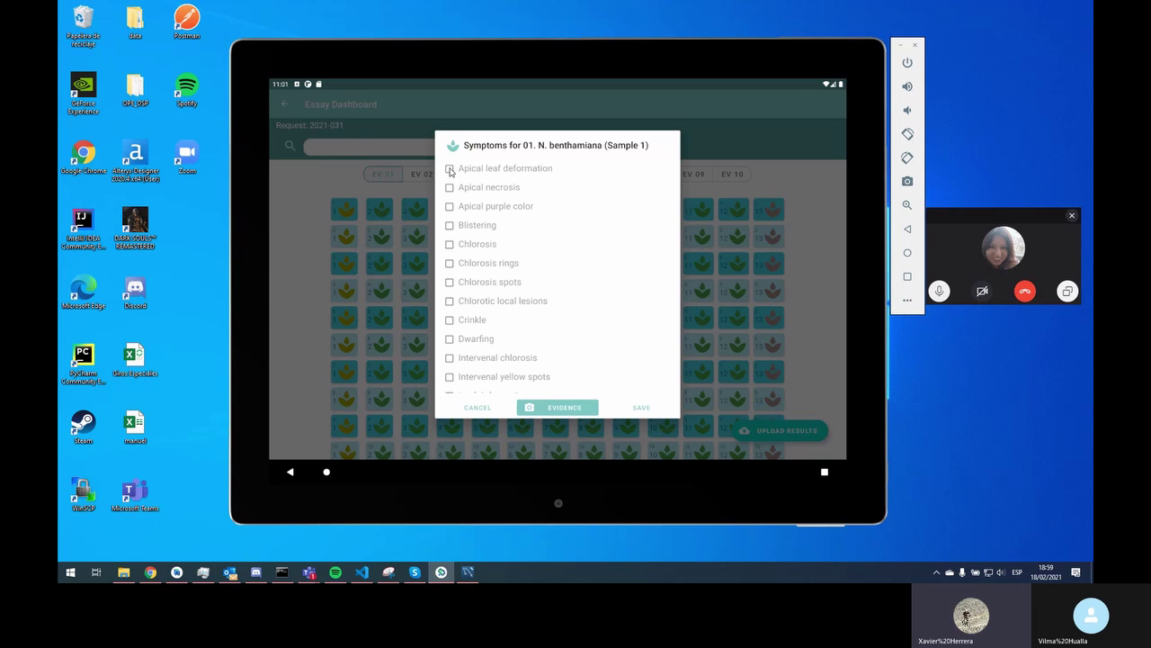
left_click(450, 169)
left_click(450, 207)
left_click(449, 245)
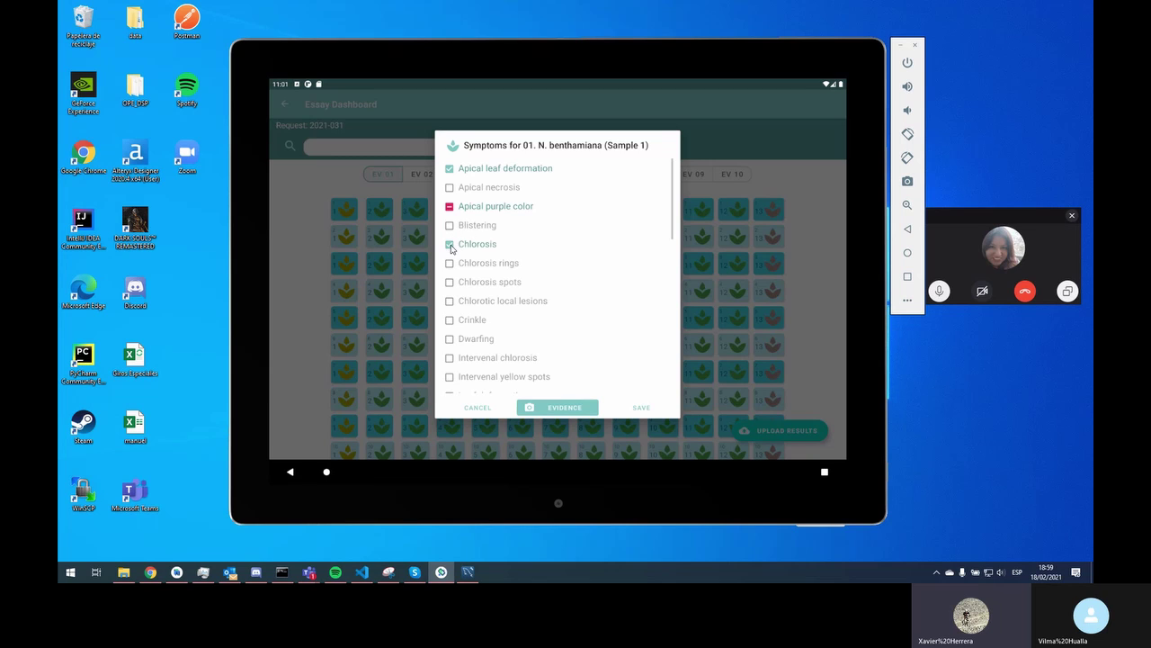